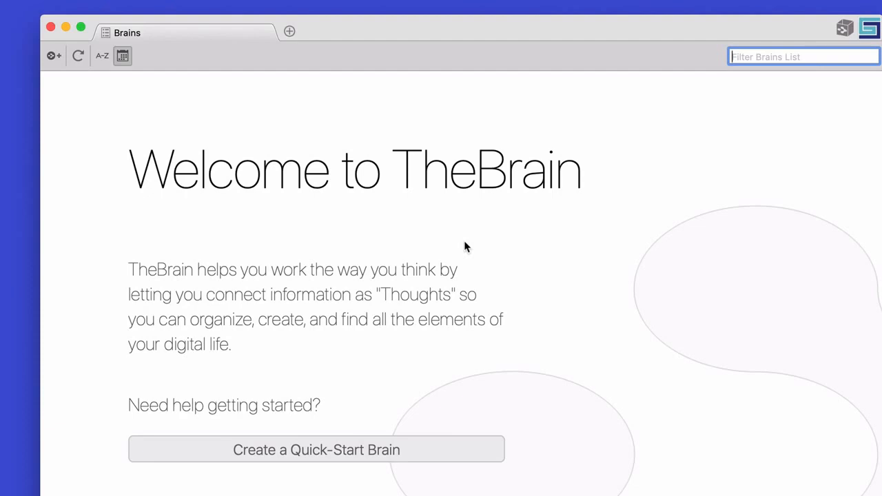
- Create a Quick-Start Brain and enter the owner's first name as its name
scroll(504, 348, "down", 2)
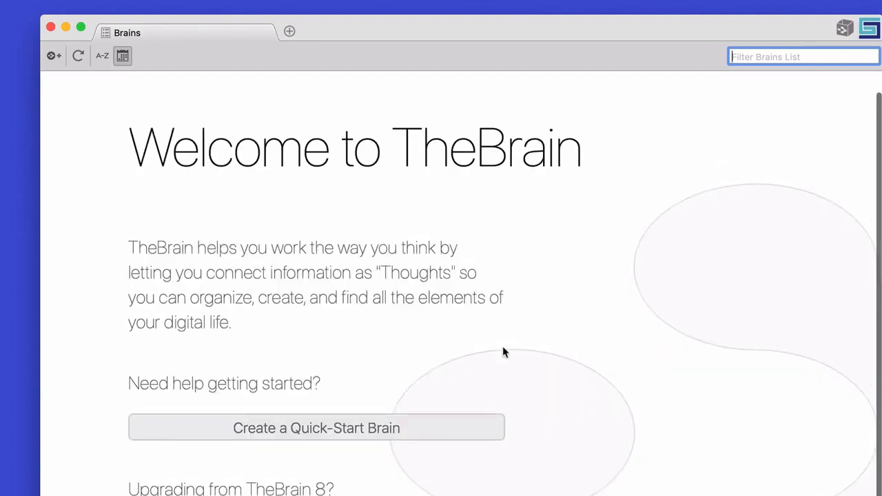
scroll(502, 353, "down", 1)
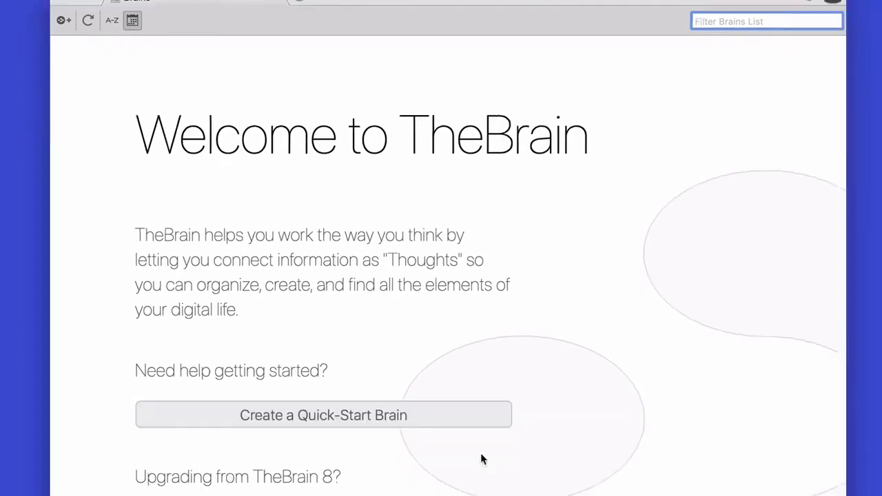
left_click(381, 416)
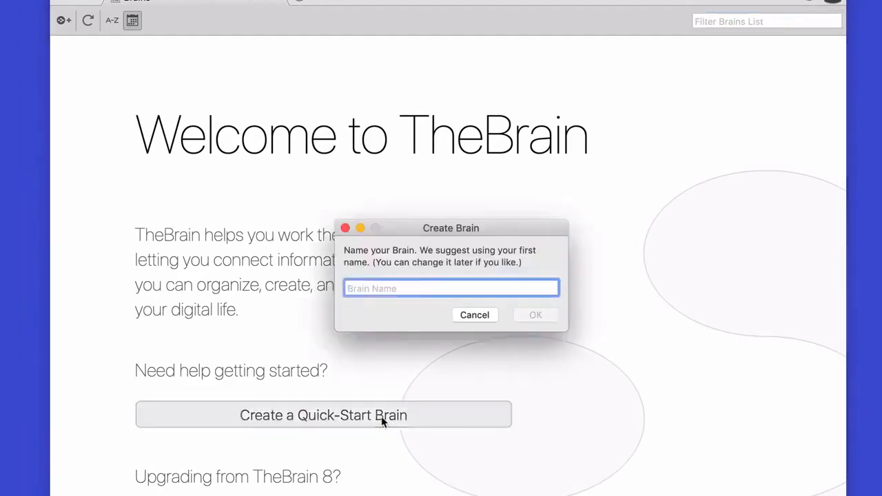
type("Hoz")
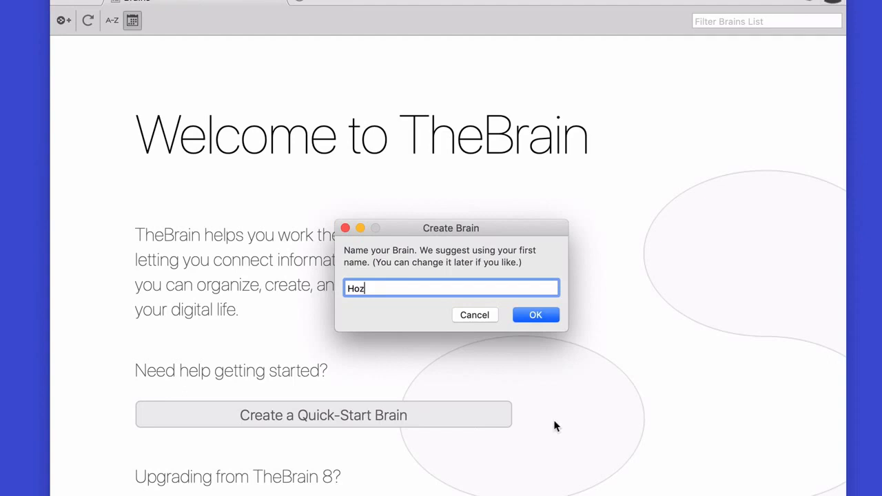
left_click(543, 315)
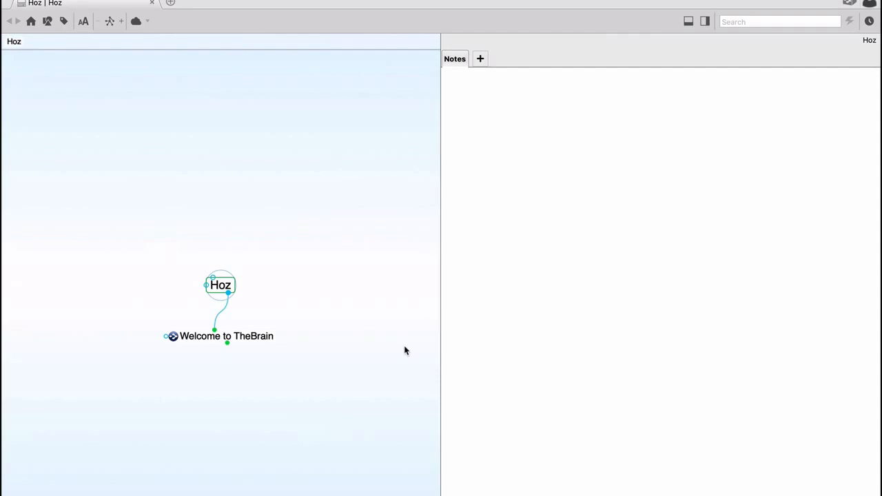
- Add a five-item checkbox list to the central thought's notes with the items asdasd, asdasdas, asdasda, asdasd and asdasd
left_click(555, 351)
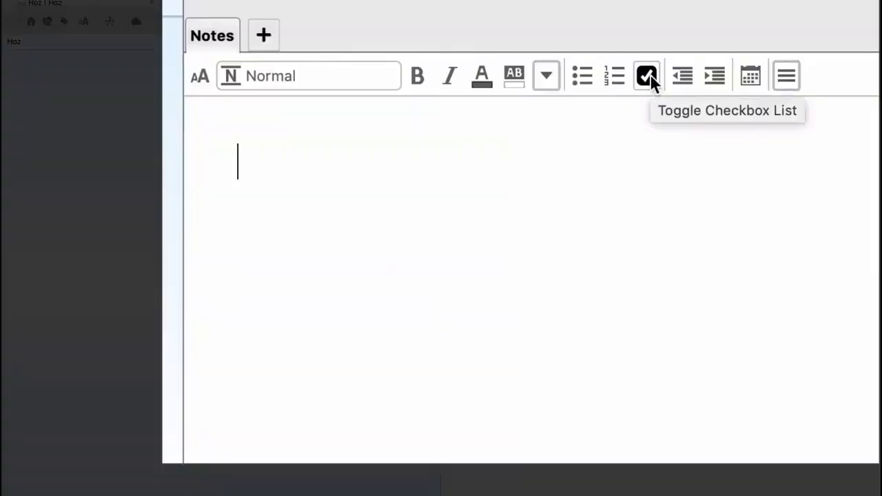
left_click(651, 76)
type("asd")
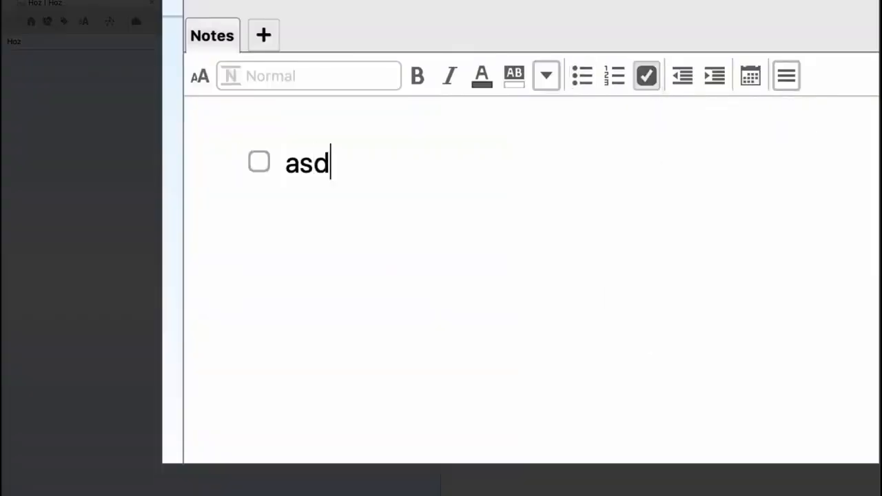
type("asd")
key("Return")
type("asdasdas")
key("Return")
type("asdas")
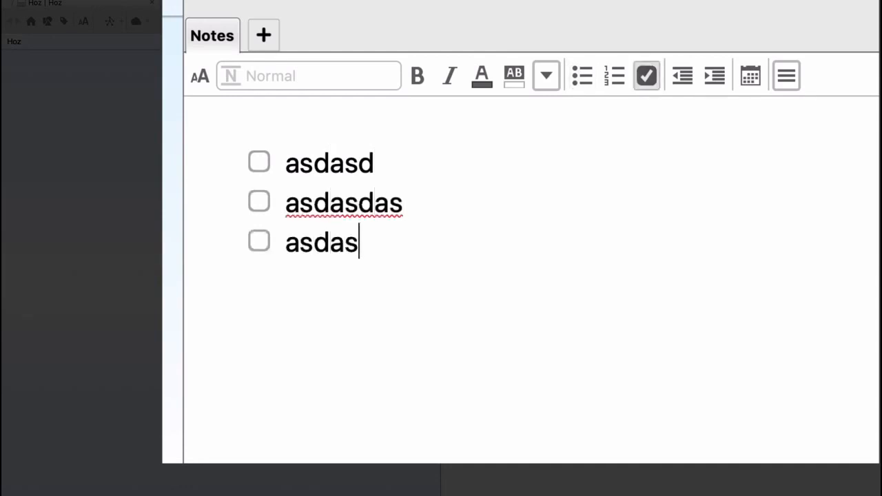
type("da")
key("Return")
type("asdasd")
key("Return")
type("asdasd")
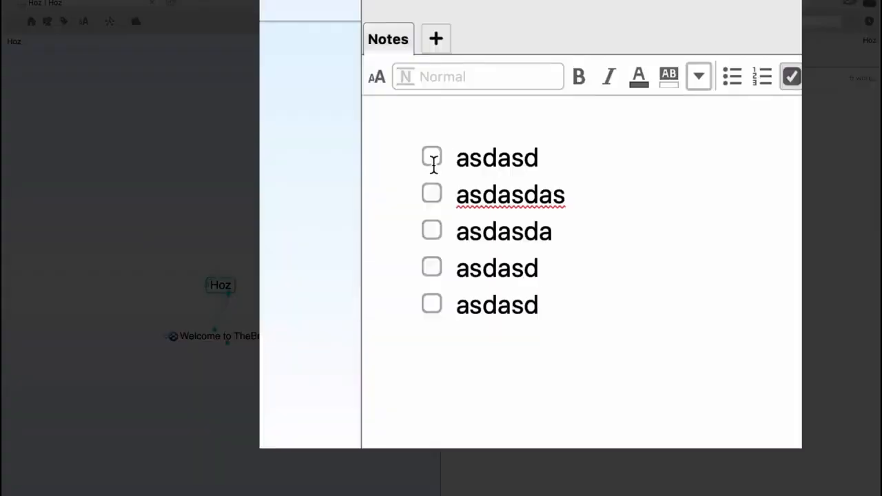
- Mark the first three checklist items in the notes as done
left_click(478, 122)
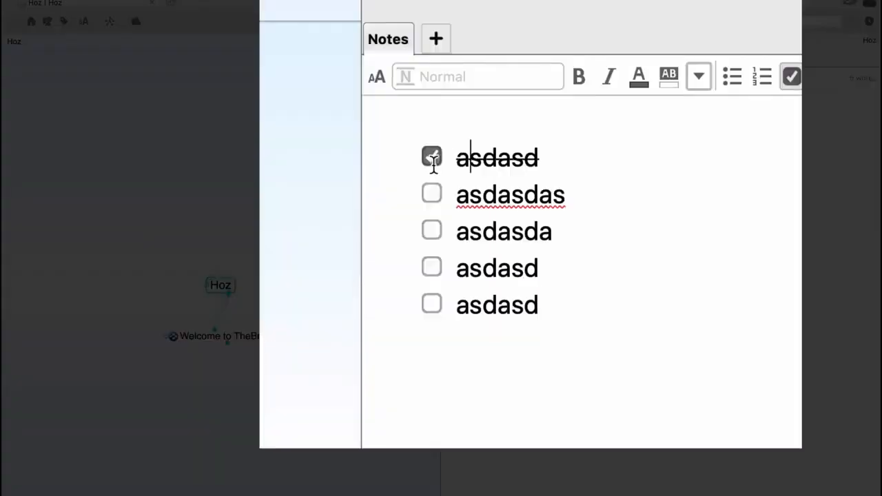
left_click(477, 140)
left_click(432, 230)
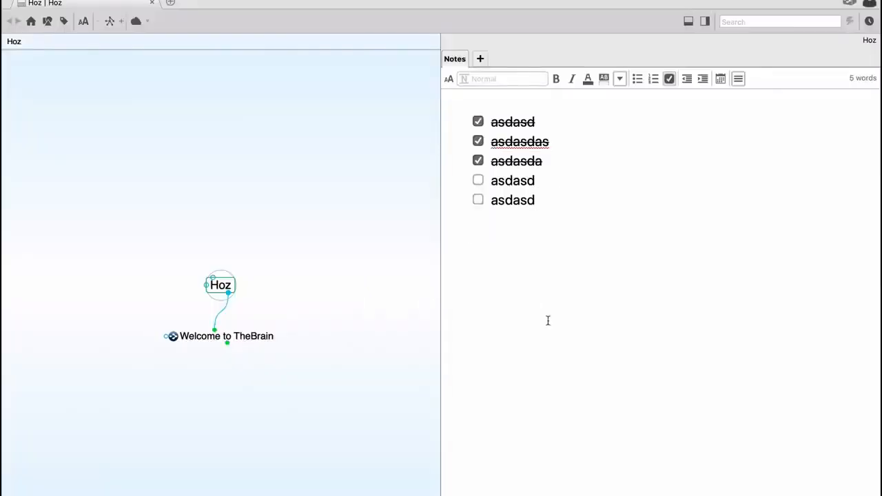
- Delete the whole checklist from the notes
key("ctrl+a")
key("BackSpace")
key("BackSpace")
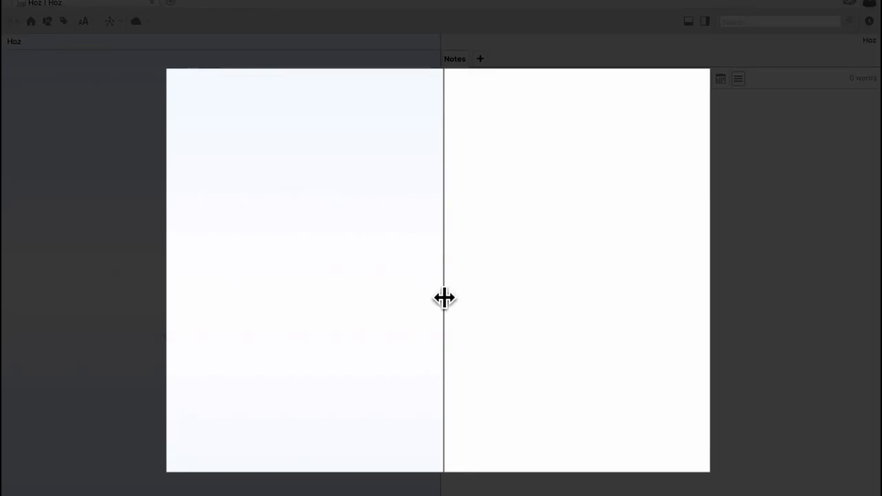
- Narrow the notes area to widen the thought map, and briefly show and hide the calendar timeline
left_click_drag(443, 285, 798, 253)
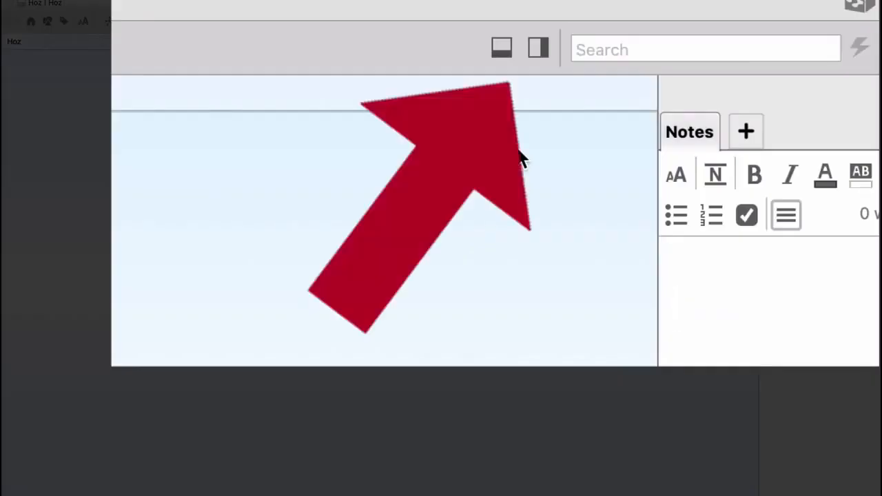
left_click(503, 47)
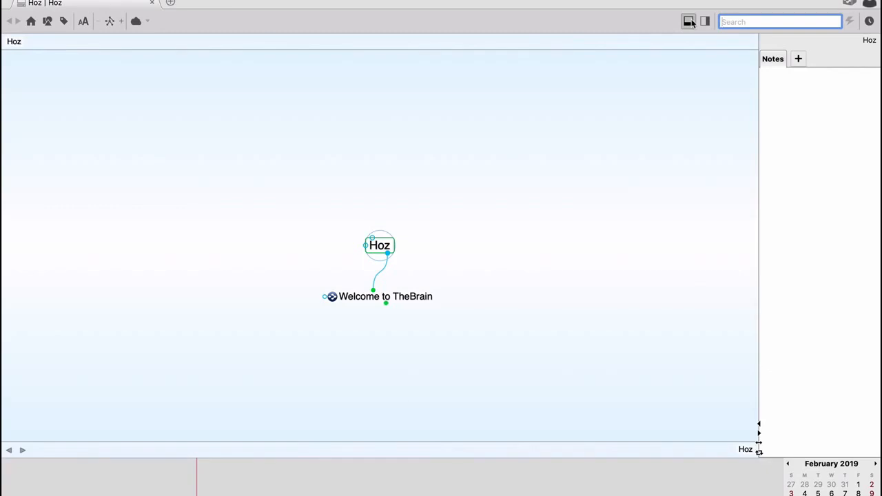
left_click(689, 21)
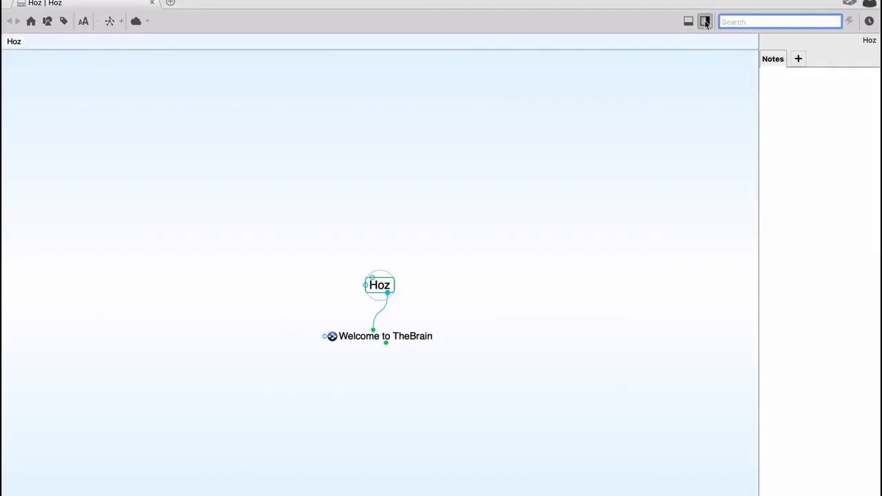
- Show the list of all thoughts and open Brain Themes, followed by its related Undo and Redo thought
left_click(706, 21)
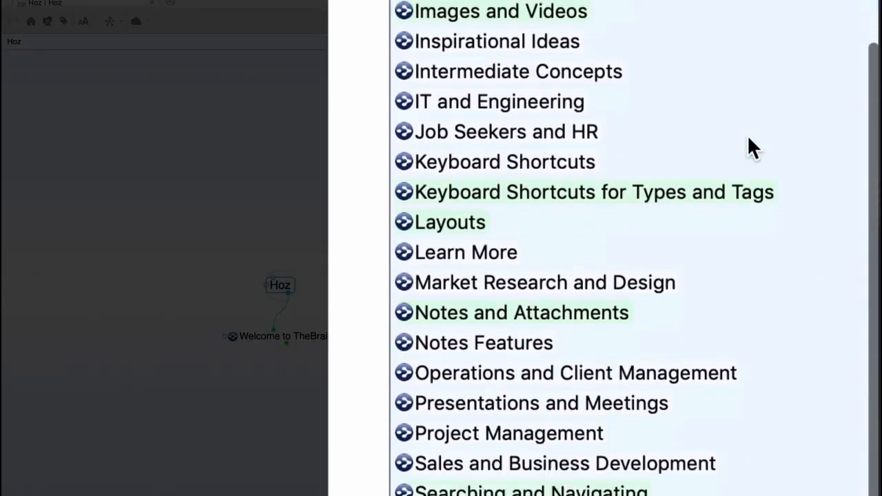
scroll(749, 138, "down", 2)
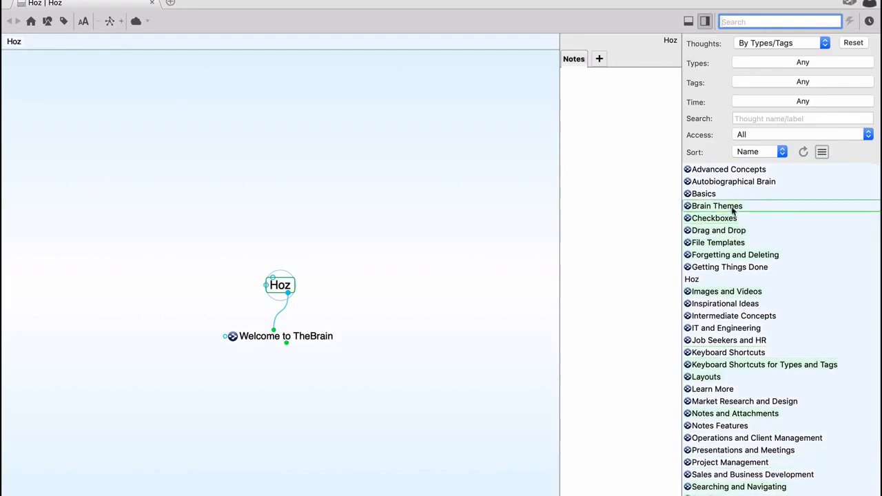
left_click(733, 211)
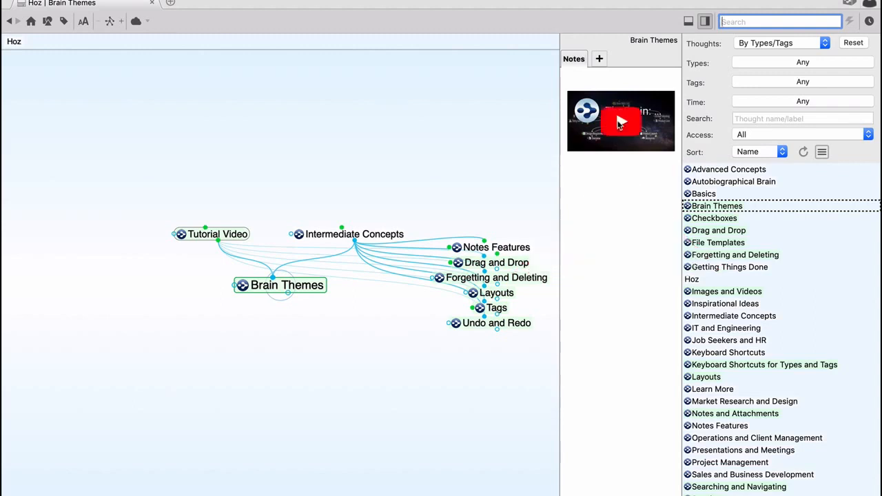
left_click_drag(618, 122, 488, 333)
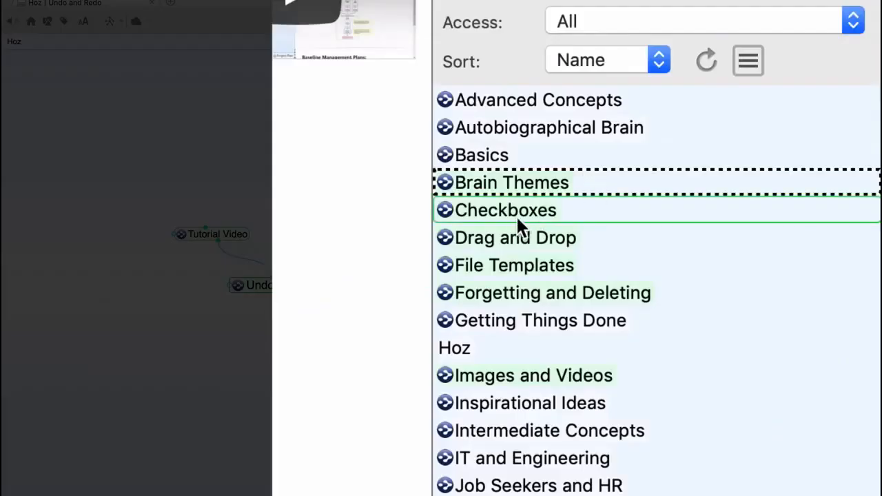
- View the Checkboxes, Images and Videos, and Keyboard Shortcuts for Types and Tags thoughts, and return to the Brain's home thought
left_click(517, 218)
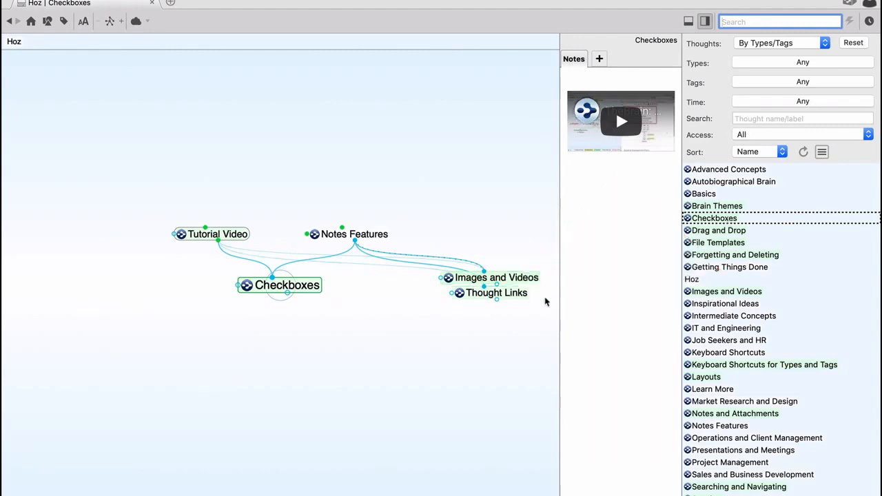
left_click(516, 279)
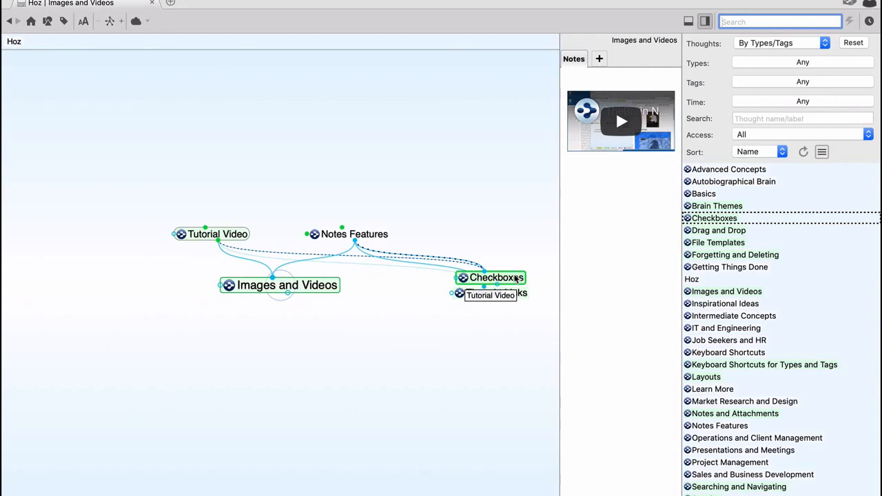
scroll(759, 341, "down", 3)
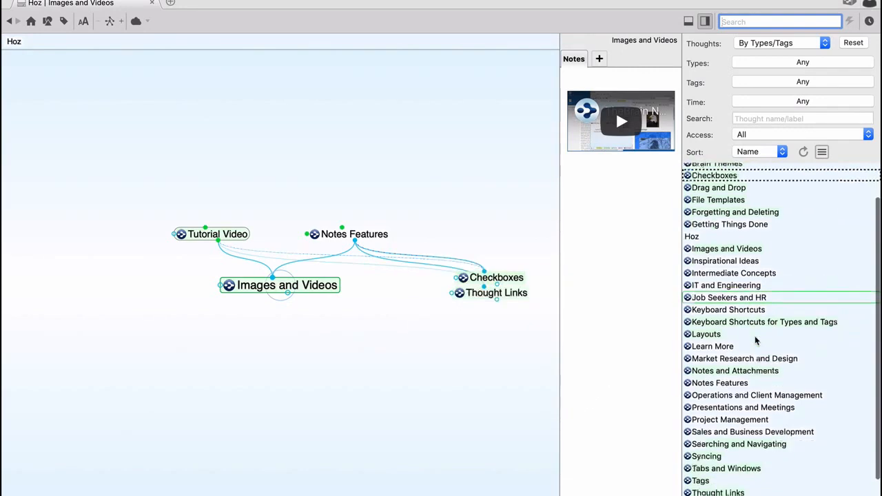
scroll(756, 341, "up", 3)
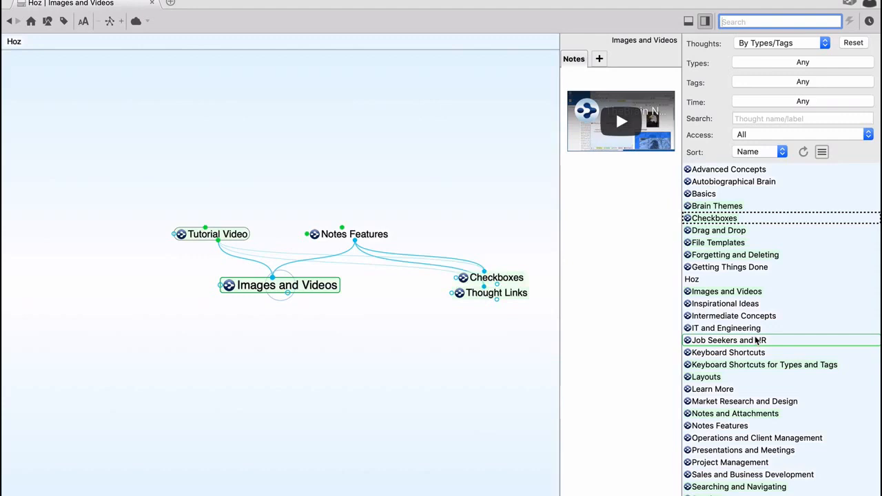
left_click(725, 293)
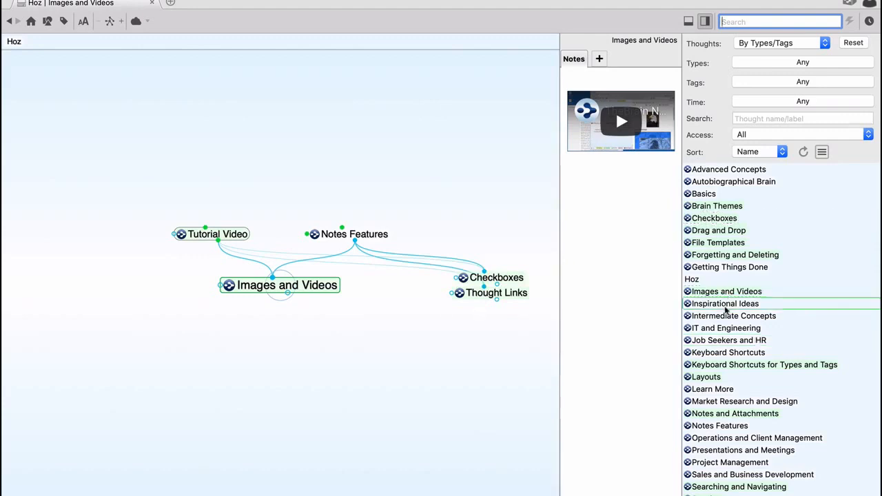
left_click(727, 367)
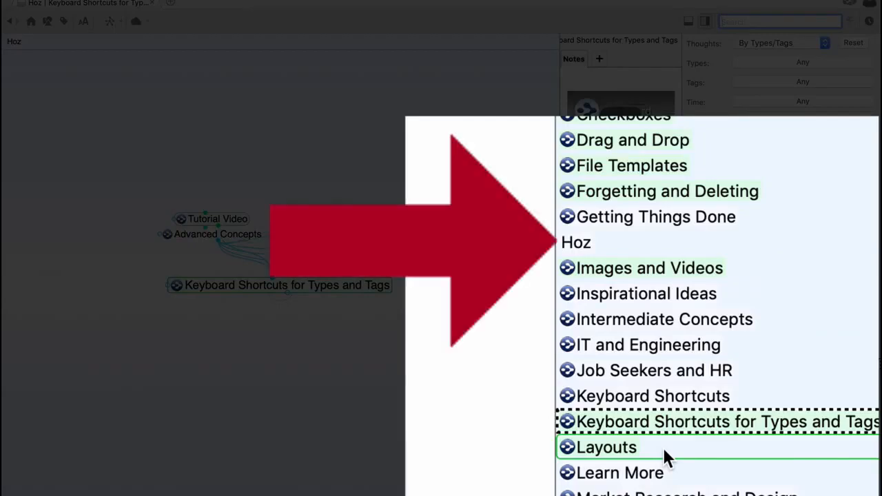
left_click(703, 280)
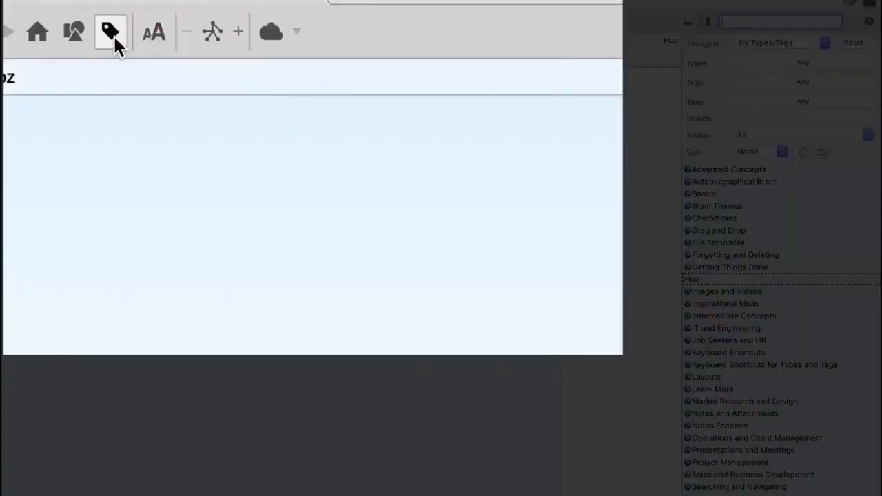
- Try the Outline layout for the thought map and return it to Normal
left_click(207, 29)
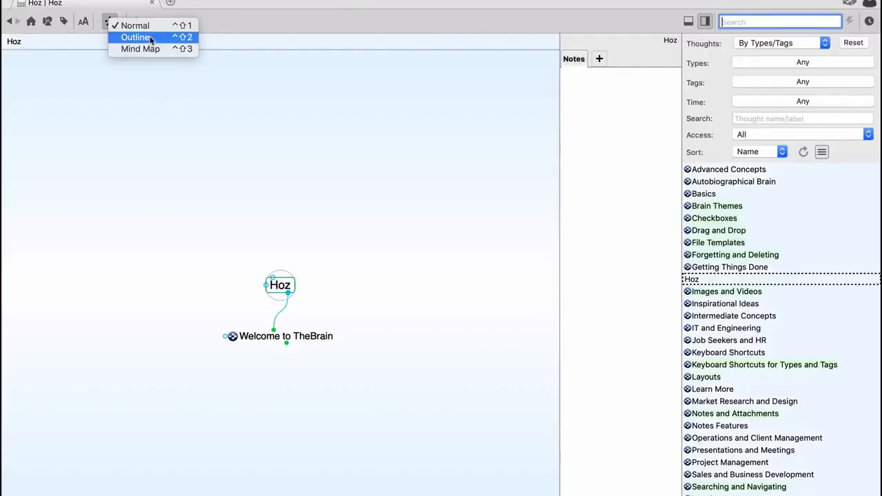
left_click(301, 65)
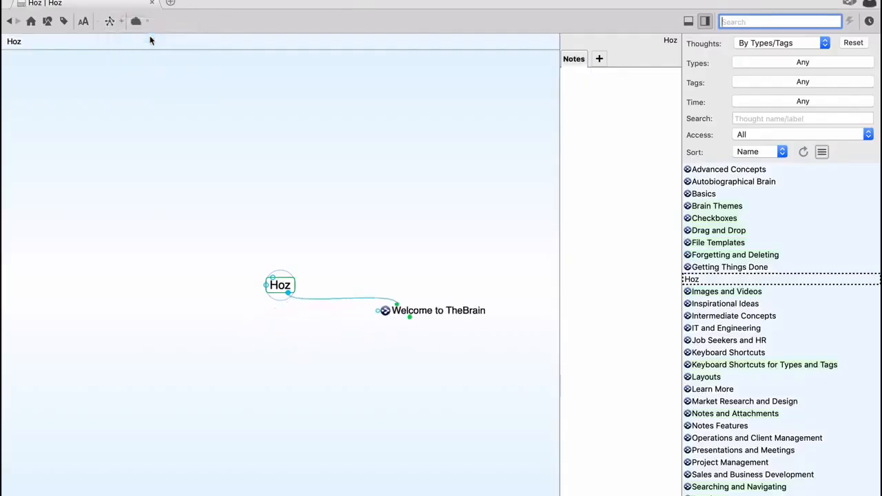
left_click(110, 20)
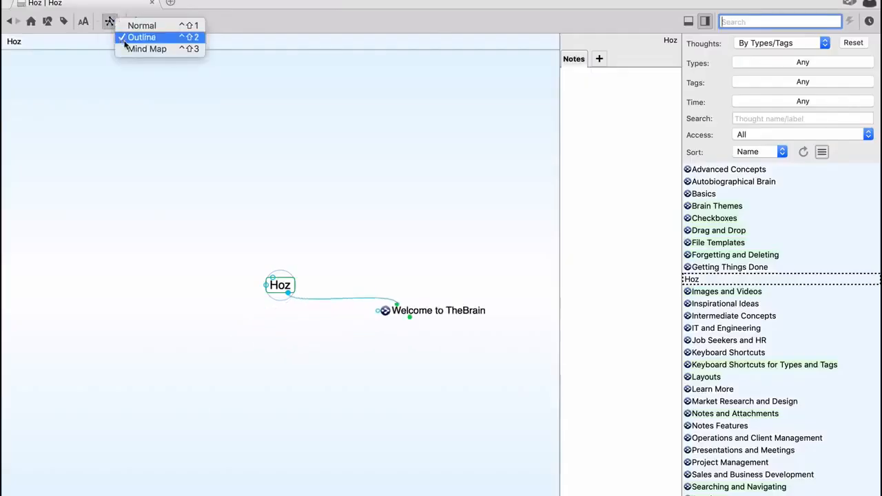
left_click(132, 26)
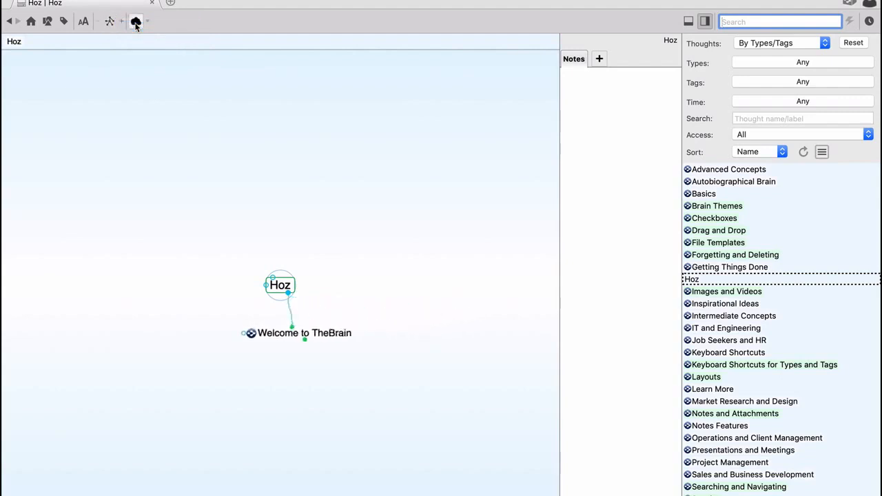
- Switch the thought map's layout to Mind Map
left_click(110, 21)
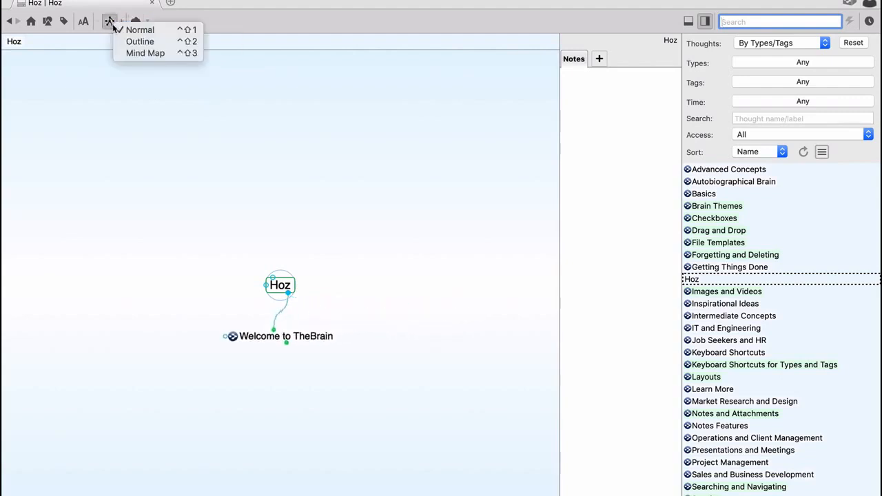
left_click(133, 54)
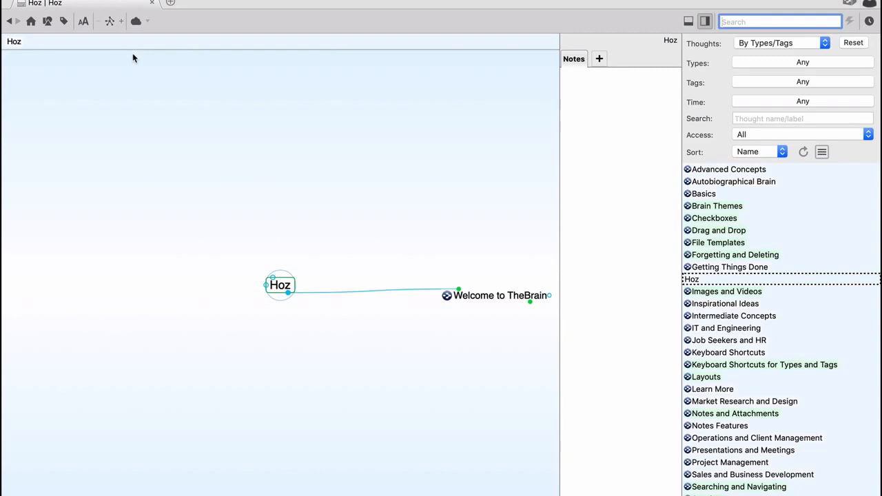
- View the Drag and Drop, Checkboxes, and Keyboard Shortcuts for Types and Tags thoughts in the current layout
left_click(724, 232)
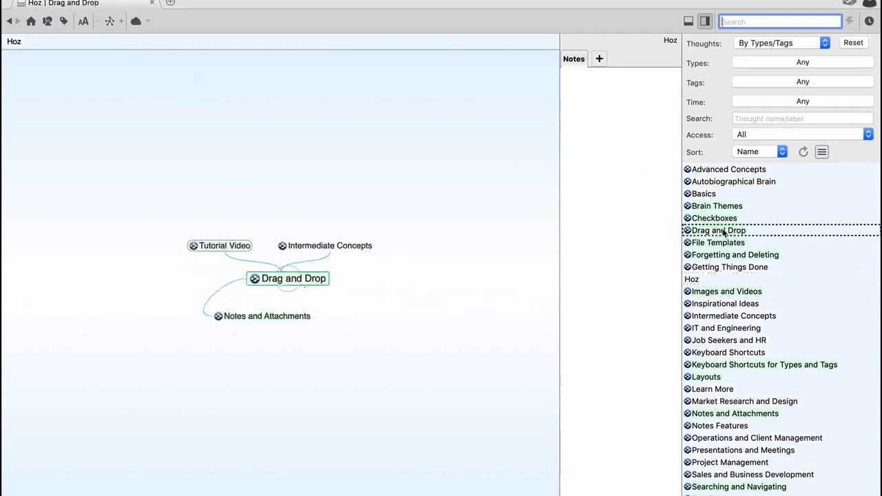
left_click(714, 218)
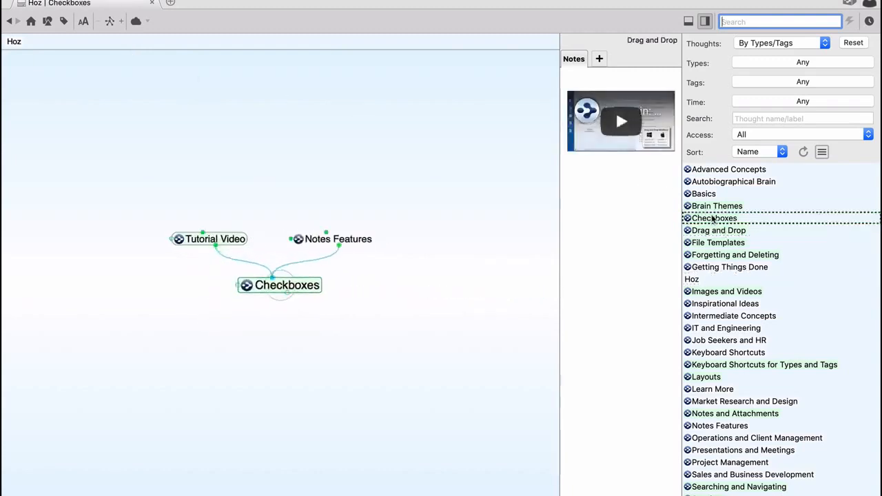
left_click(716, 367)
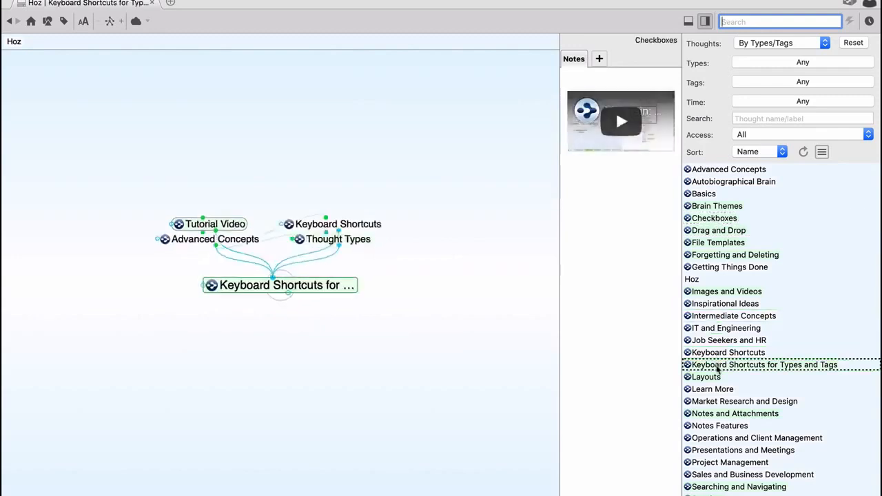
- View the Layouts, Keyboard Shortcuts, Job Seekers and HR, Images and Videos, and Advanced Concepts thoughts, and read through the Advanced Concepts notes
left_click(707, 377)
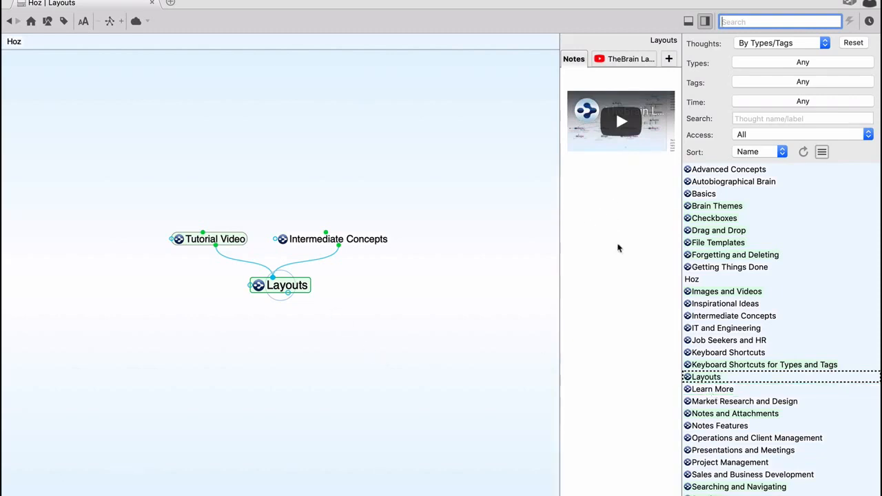
left_click(729, 353)
left_click(721, 341)
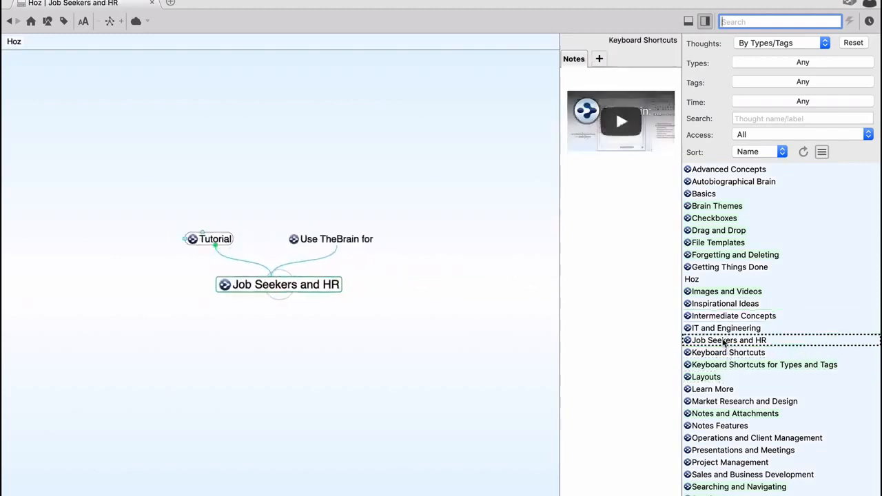
left_click(717, 293)
left_click(719, 171)
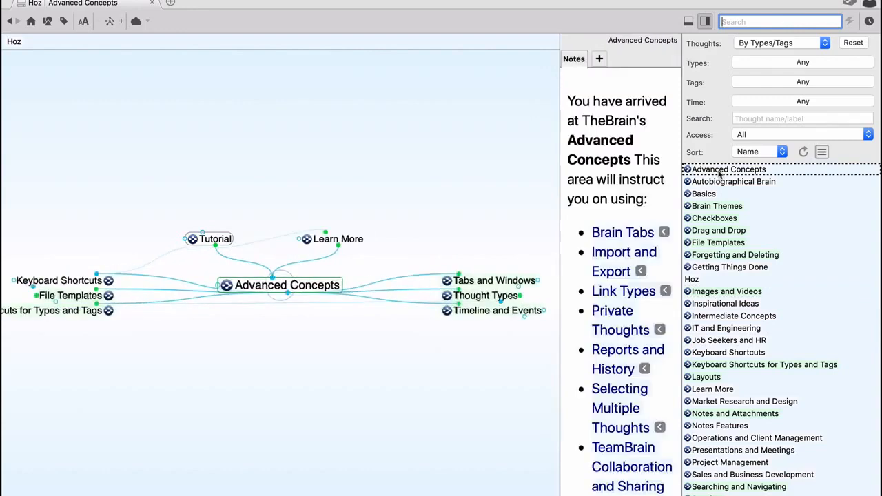
scroll(630, 303, "down", 3)
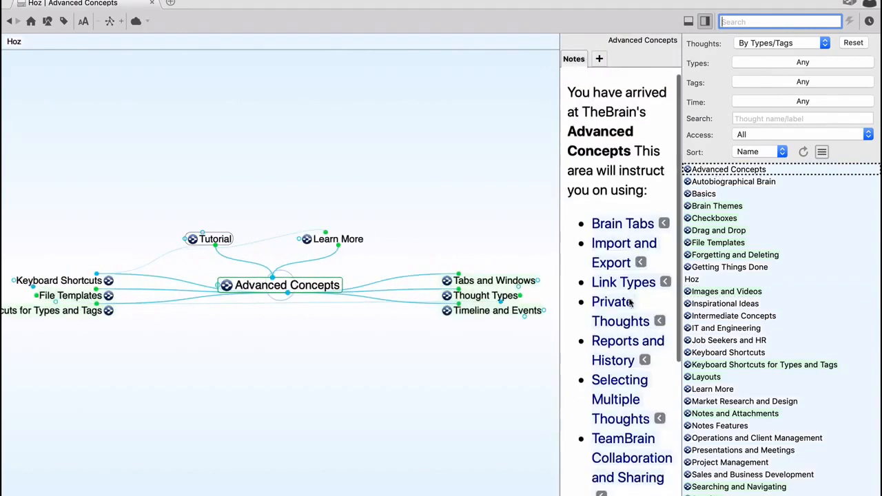
scroll(630, 305, "down", 3)
scroll(627, 309, "up", 6)
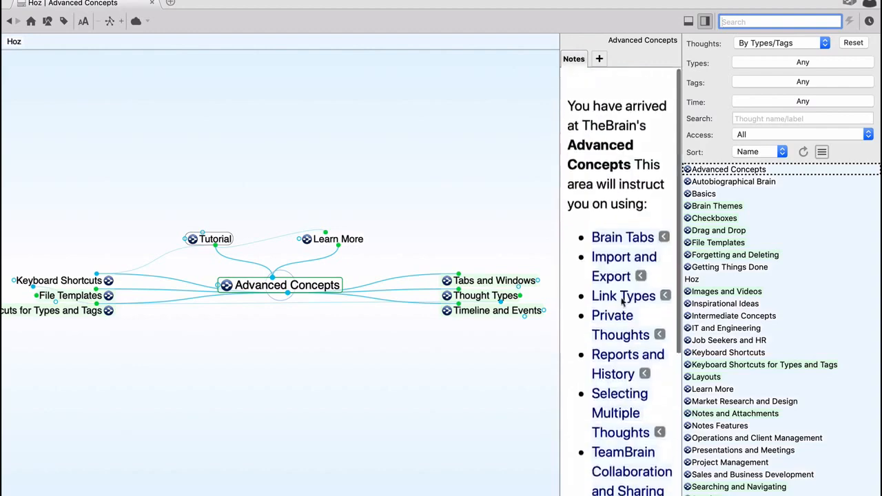
- Try the Outline layout on the Advanced Concepts map and switch it to Normal
left_click(110, 22)
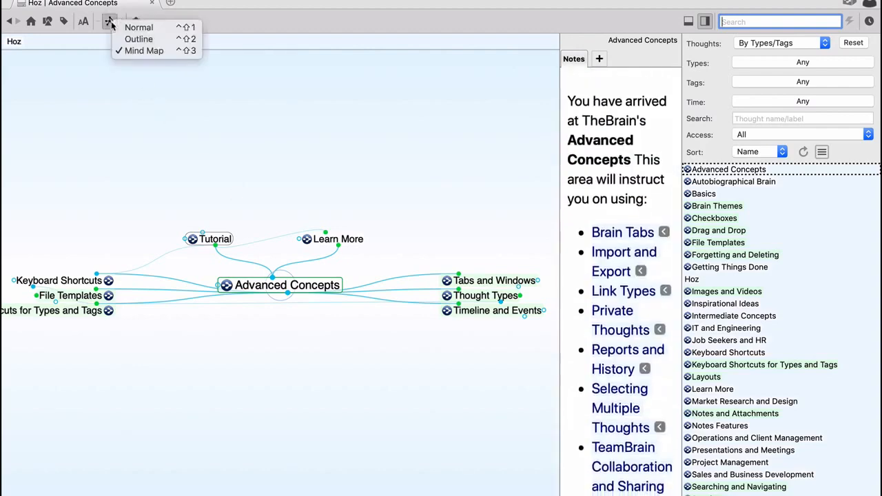
left_click(137, 39)
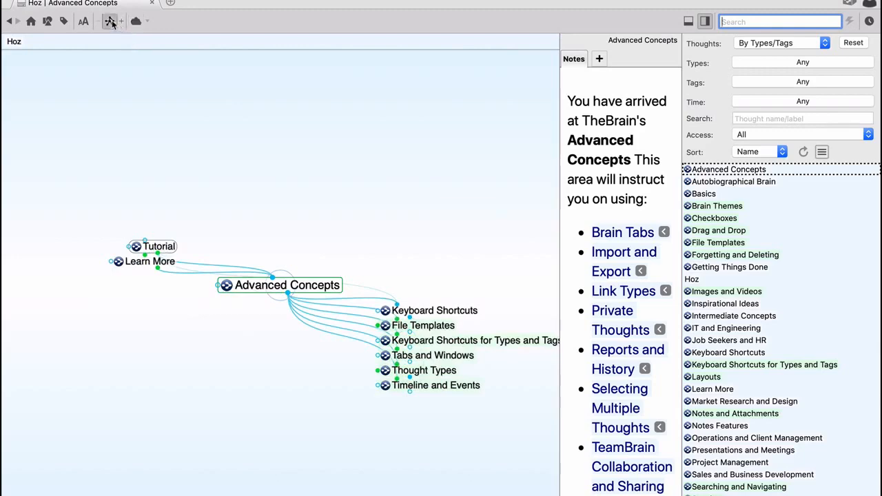
left_click(114, 25)
left_click(131, 29)
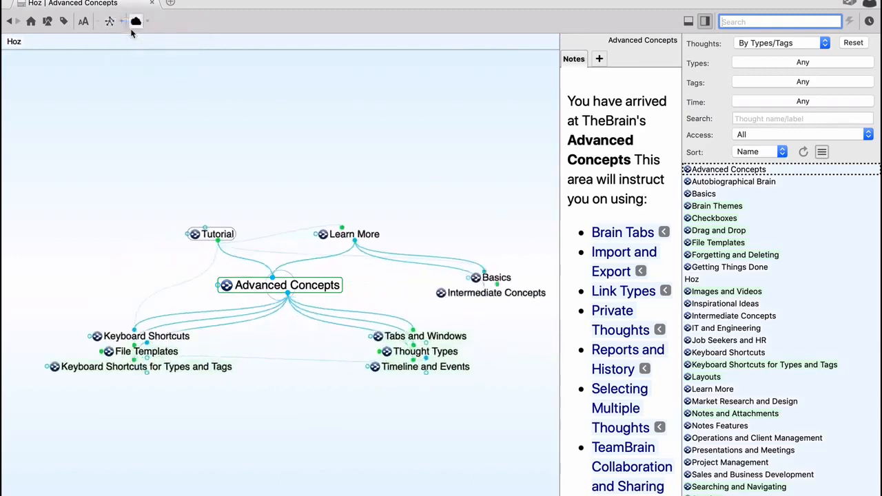
- Try the Mind Map layout on the Advanced Concepts map and return it to Normal
left_click(110, 22)
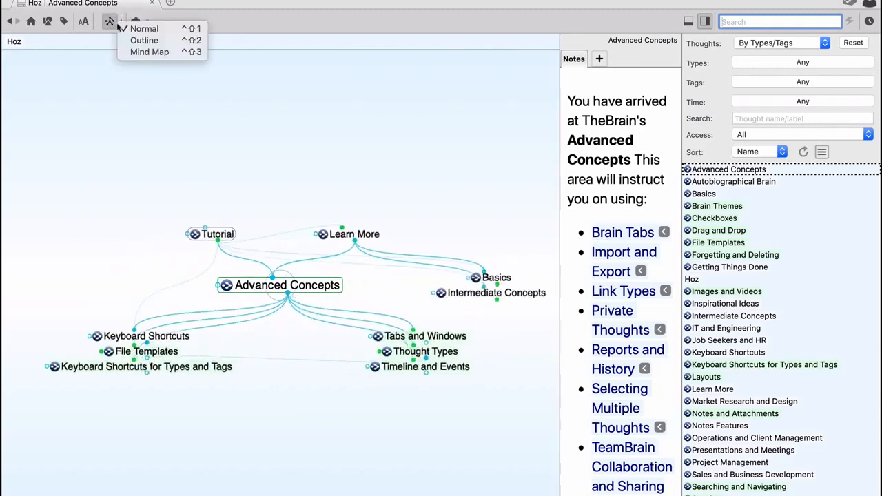
left_click(133, 52)
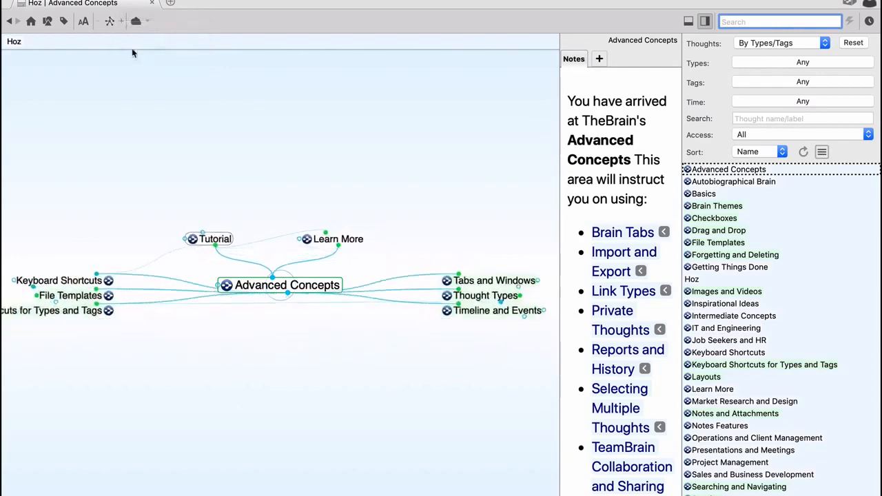
left_click(110, 21)
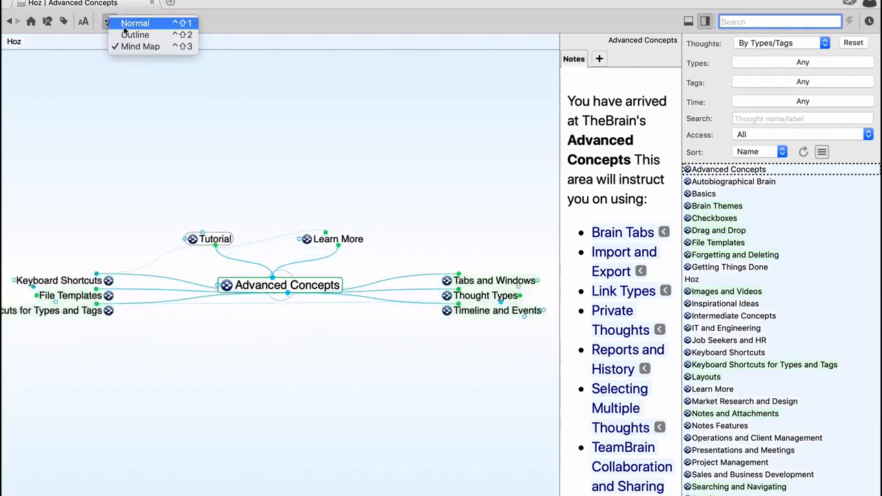
left_click(134, 25)
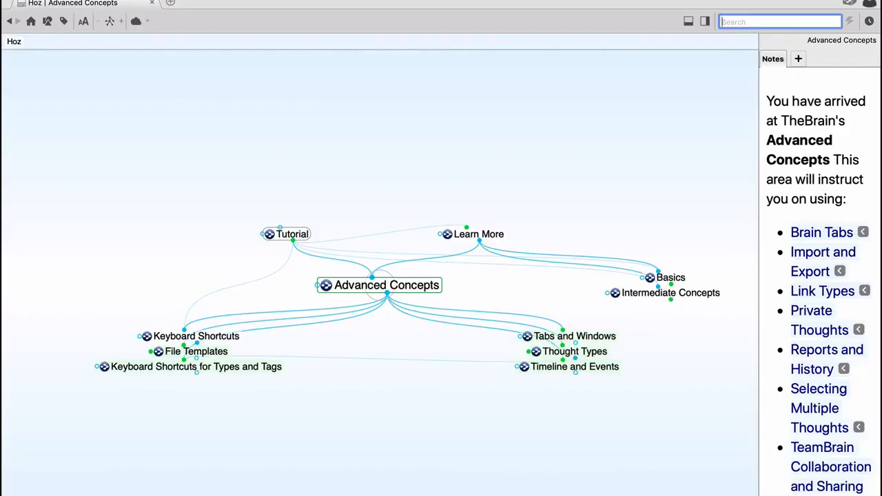
- Hide the notes area so that the thought map fills the window
key("F8")
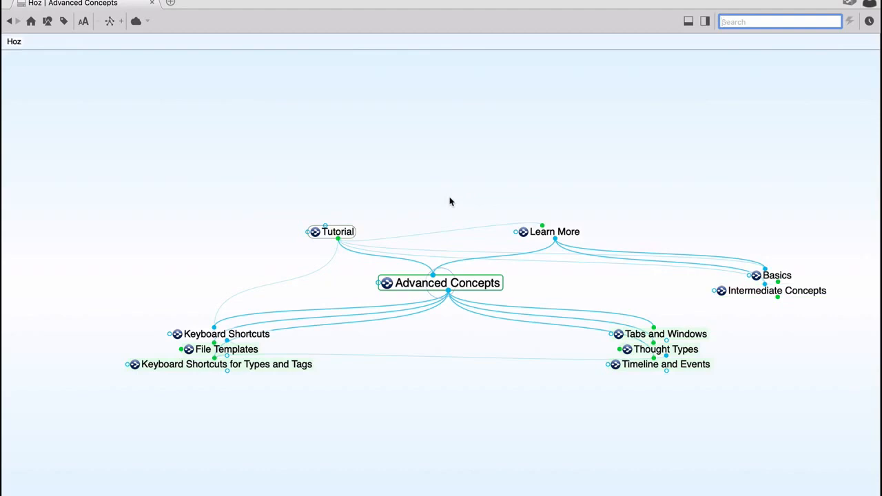
left_click_drag(449, 197, 330, 93)
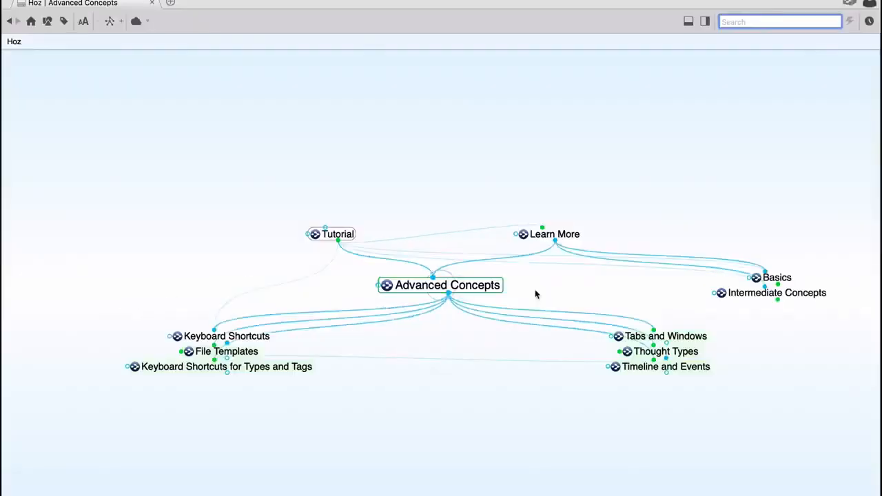
- Open the Advanced Concepts thought's properties, view its name and colour palette, and close them without making changes
left_click(465, 290)
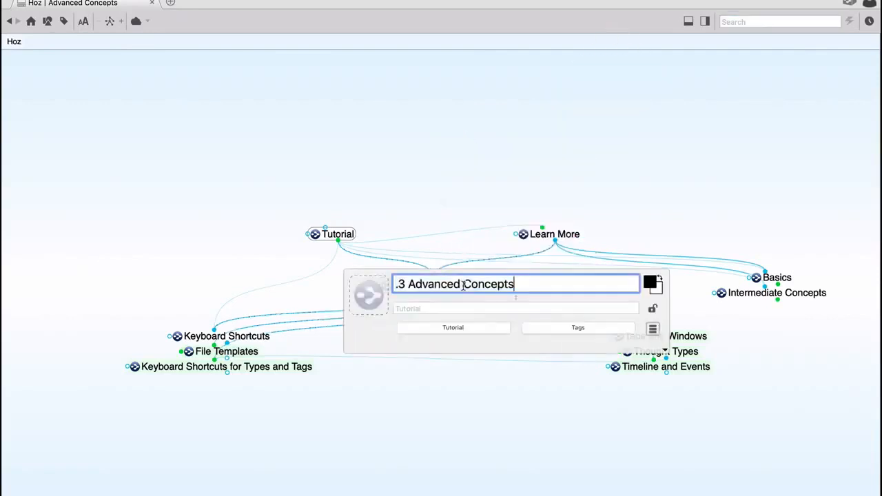
left_click_drag(550, 282, 362, 283)
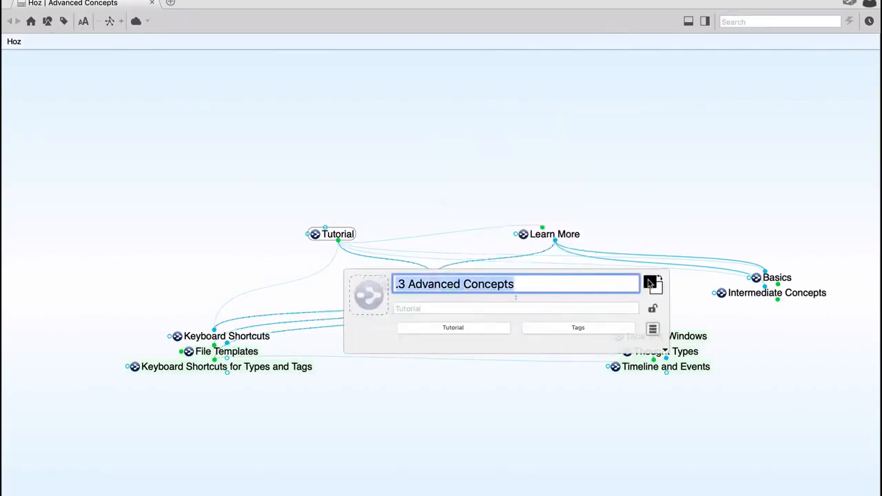
left_click(650, 282)
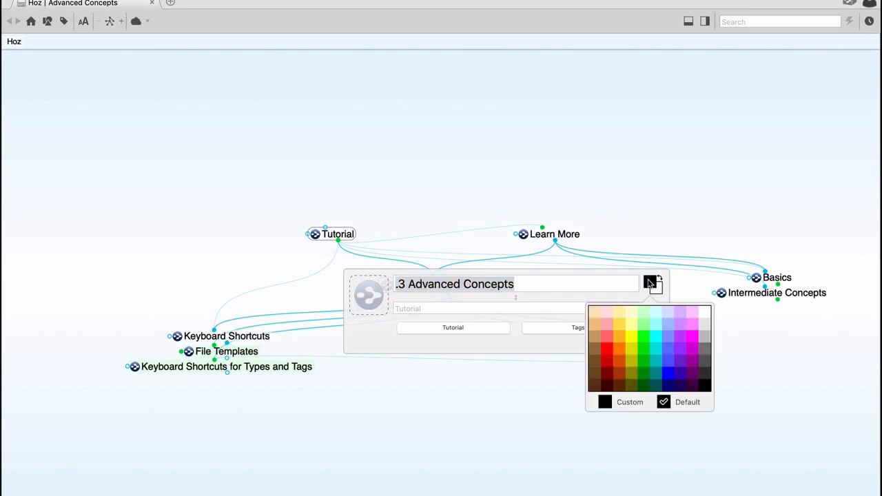
left_click(670, 232)
left_click(653, 226)
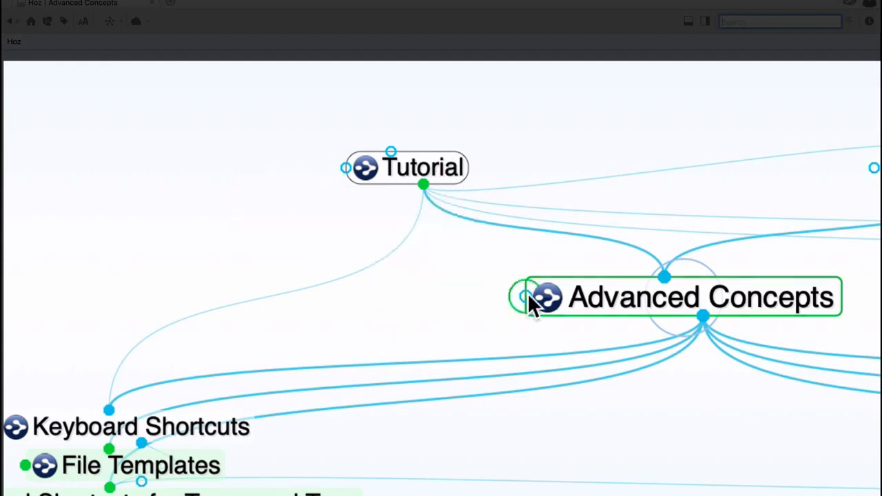
- Create a new jump thought named Thought linked to Advanced Concepts
left_click_drag(526, 297, 202, 225)
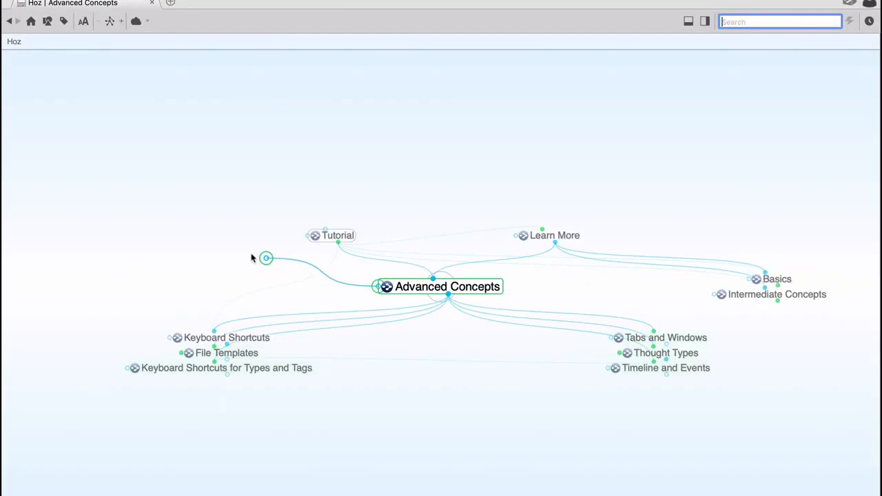
left_click_drag(251, 258, 241, 249)
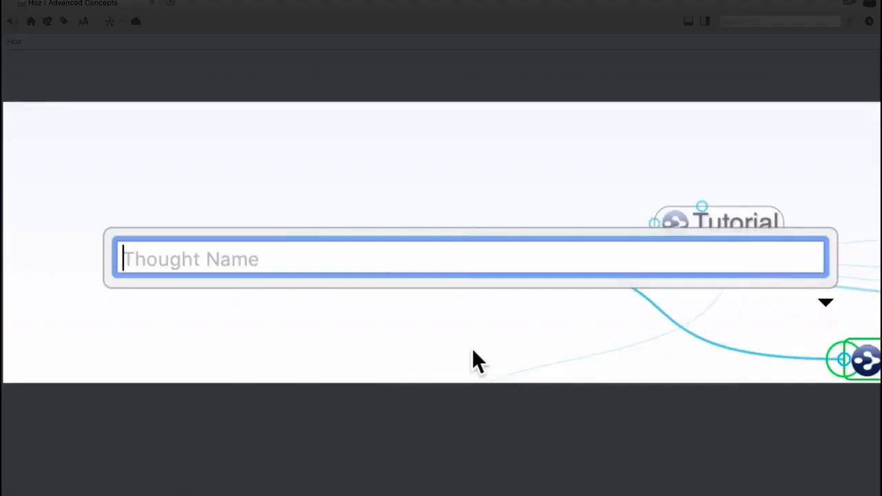
type("thought")
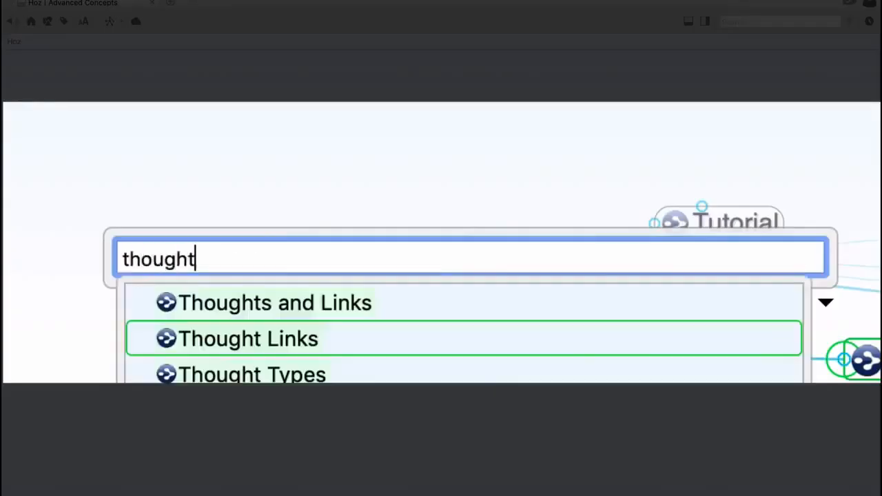
key("Return")
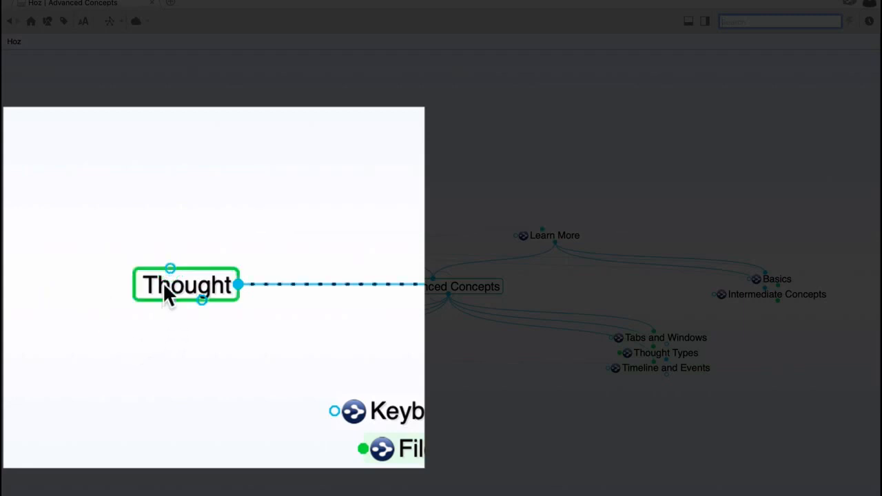
- Create a child thought named Thought 2 under Thought
right_click(100, 289)
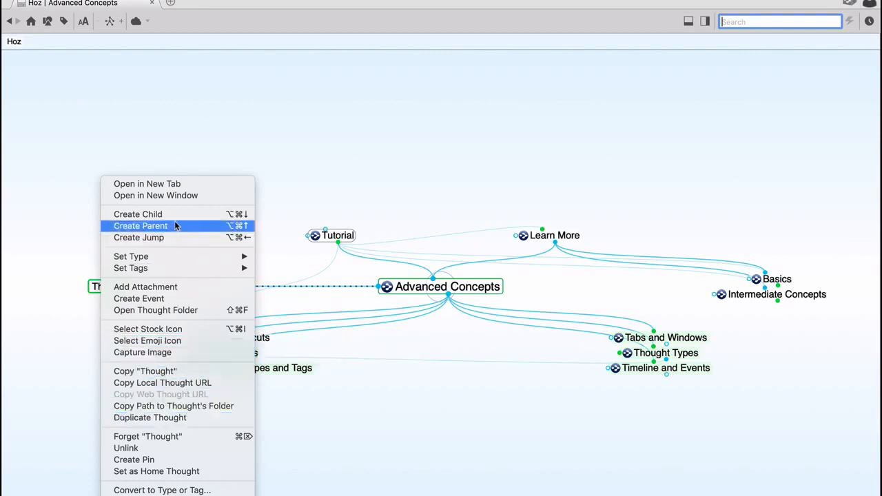
left_click(138, 215)
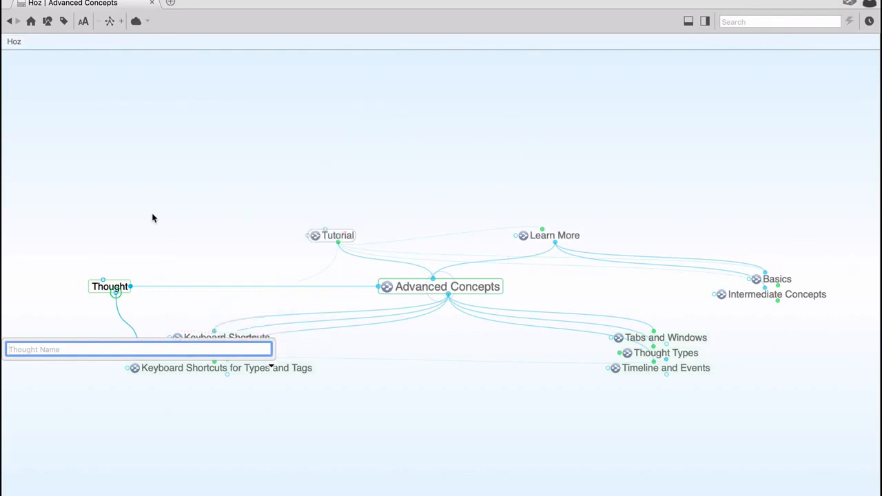
type("thought")
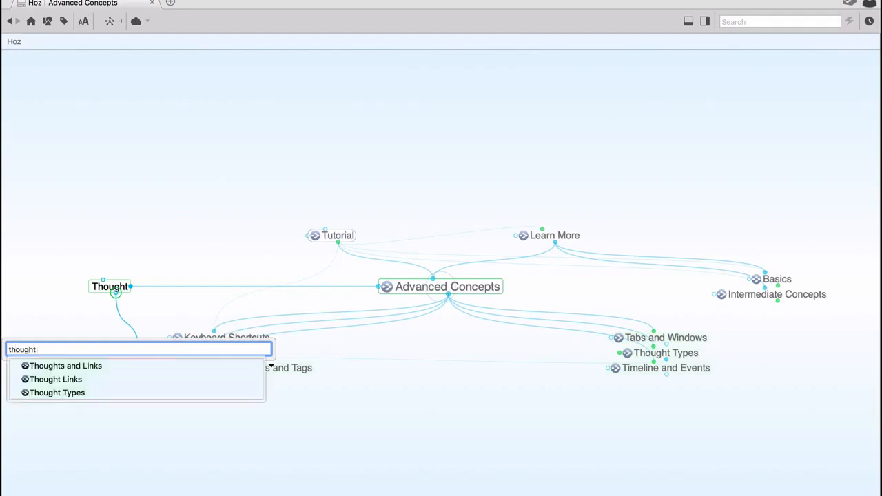
type(" 2")
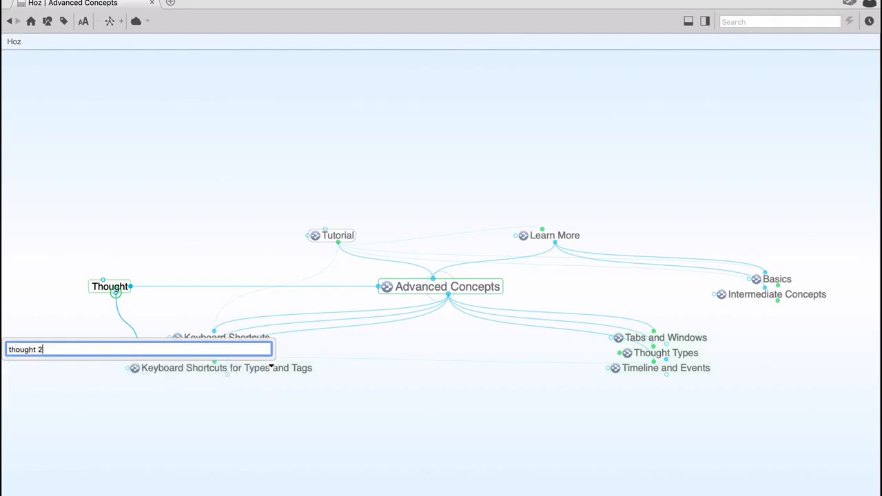
key("Return")
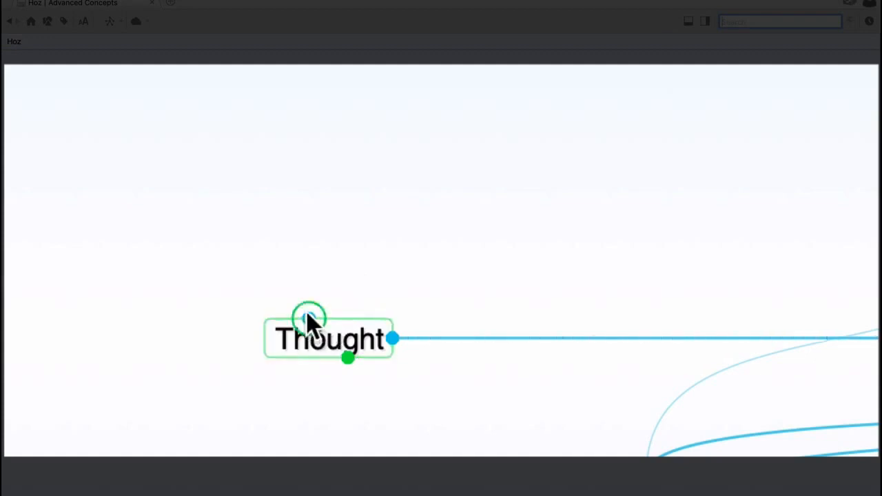
- Create a parent thought named Thought 3 above Thought, and make Thought the active thought
left_click_drag(309, 321, 419, 167)
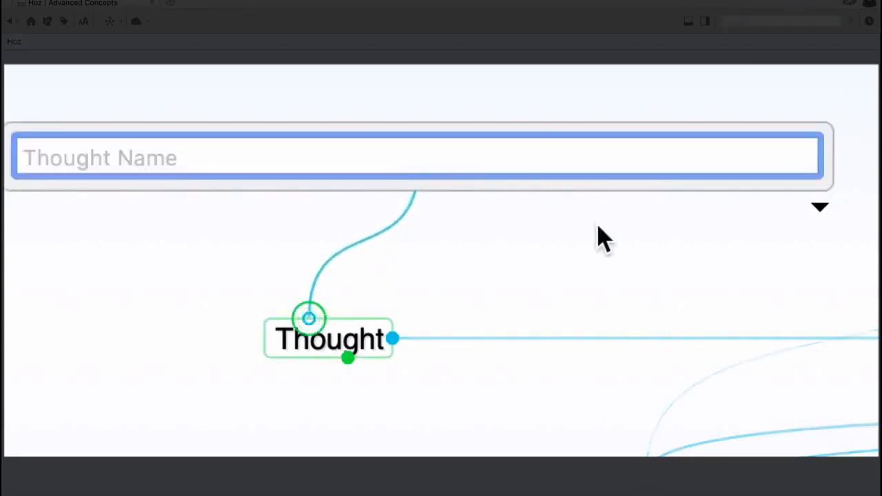
type("thought 3")
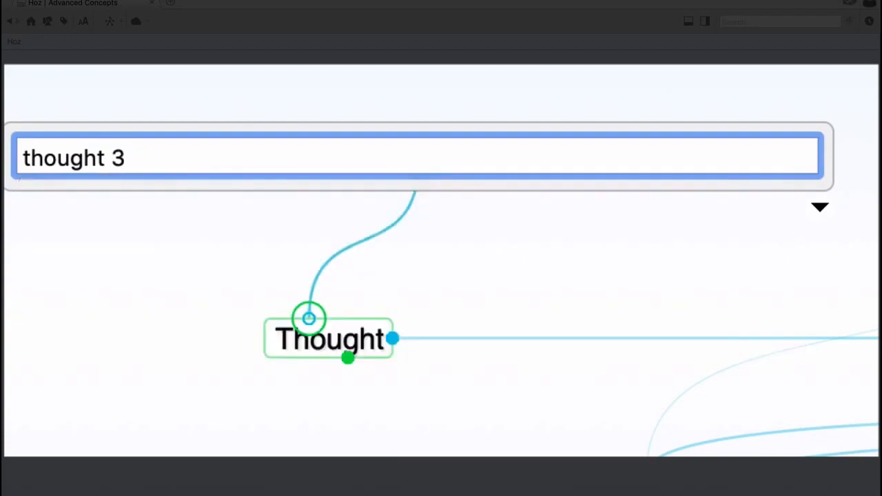
key("Escape")
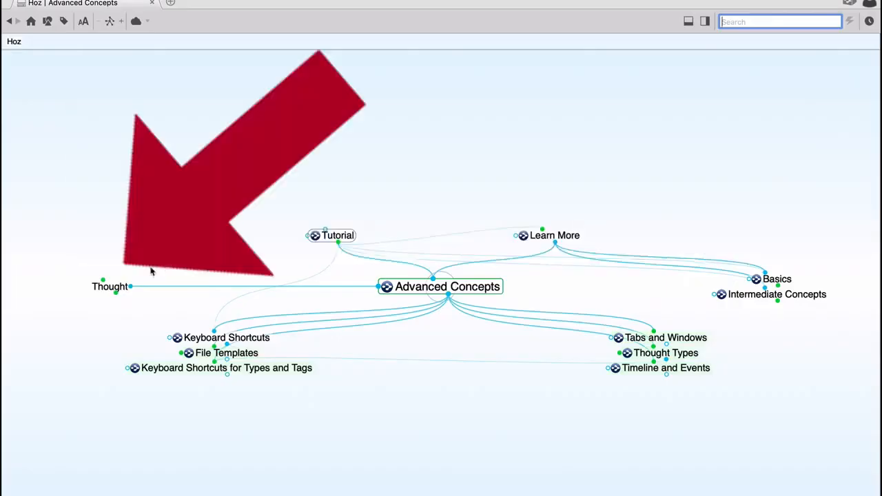
left_click(107, 289)
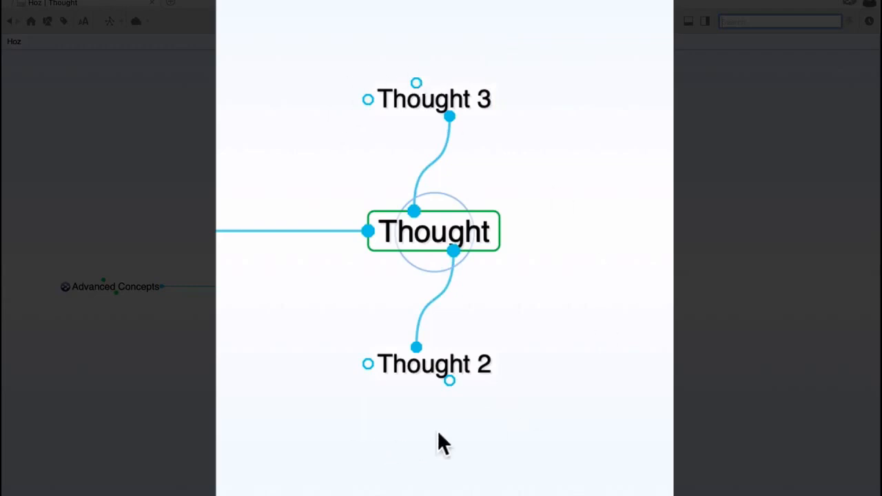
- Add a new child thought beneath Thought 2
left_click_drag(450, 380, 465, 393)
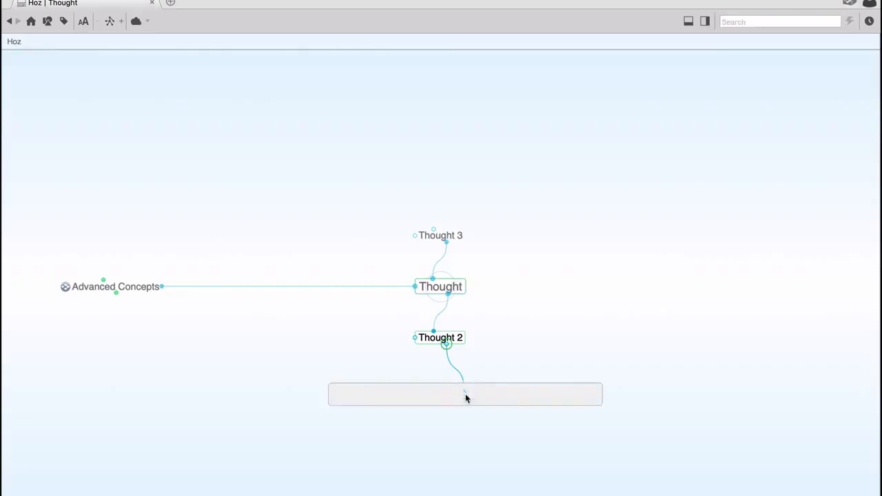
type("thought")
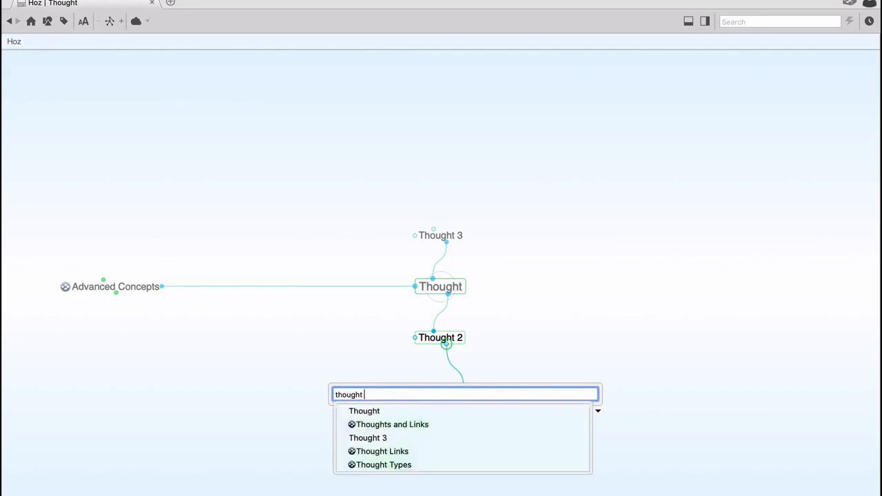
type("s a")
key("Escape")
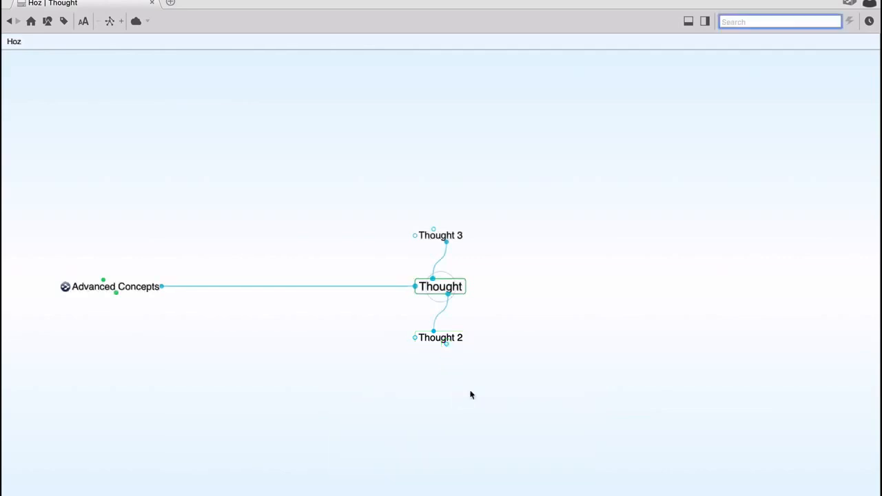
- Create a jump thought named Thought 5 linked to Thought 2, and make Thought 2 the active thought
left_click_drag(415, 338, 380, 378)
type("thought ")
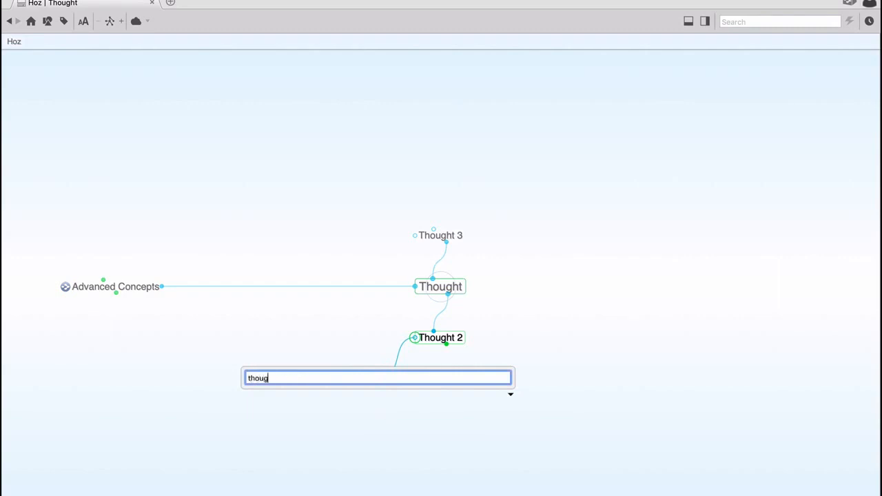
type("5")
key("Escape")
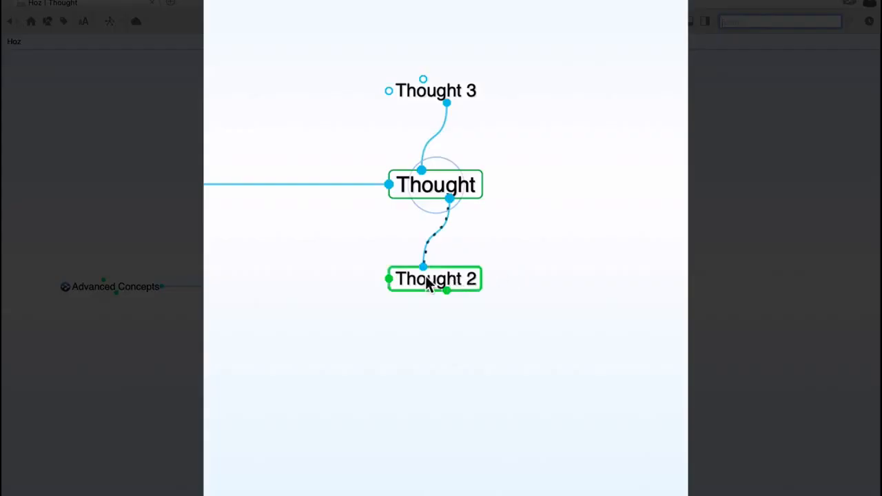
left_click(426, 277)
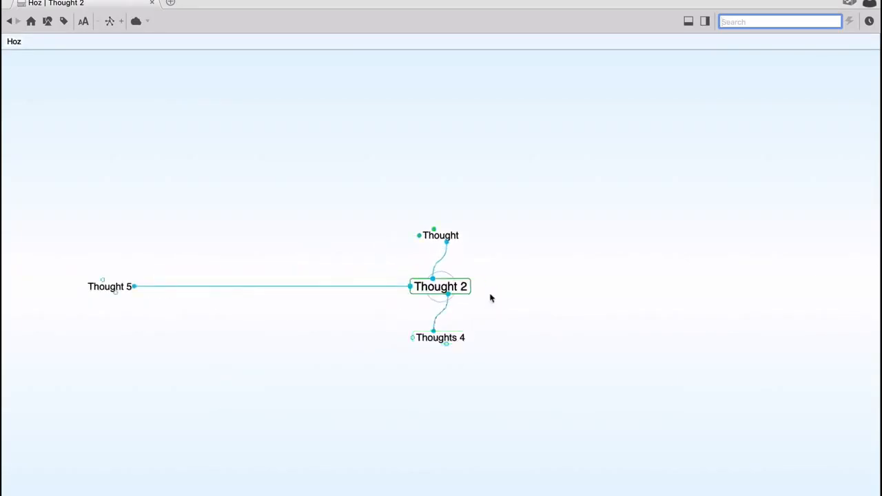
- Navigate through Thought, Advanced Concepts, Basics and Notes and Attachments, and return through Basics to Advanced Concepts
left_click(446, 238)
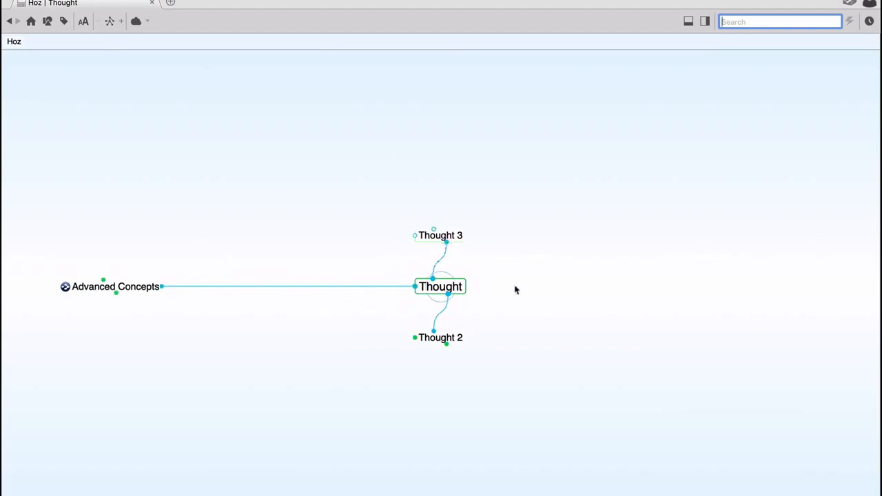
left_click(131, 289)
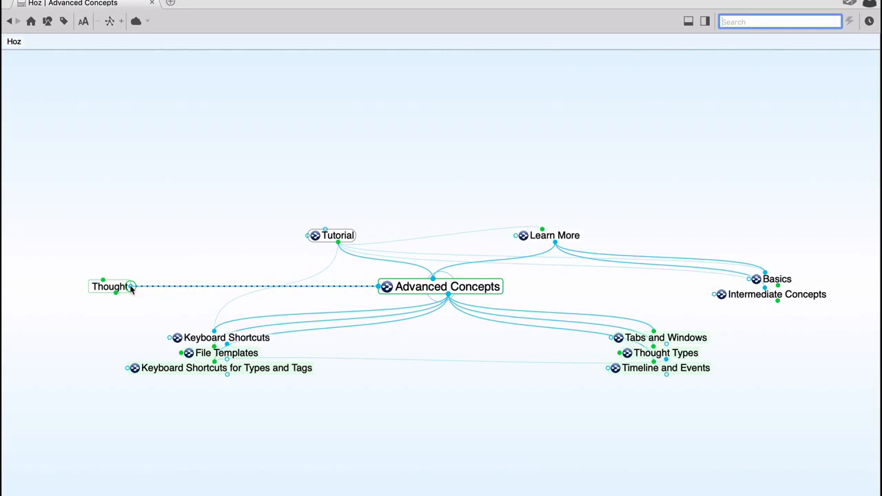
left_click(778, 279)
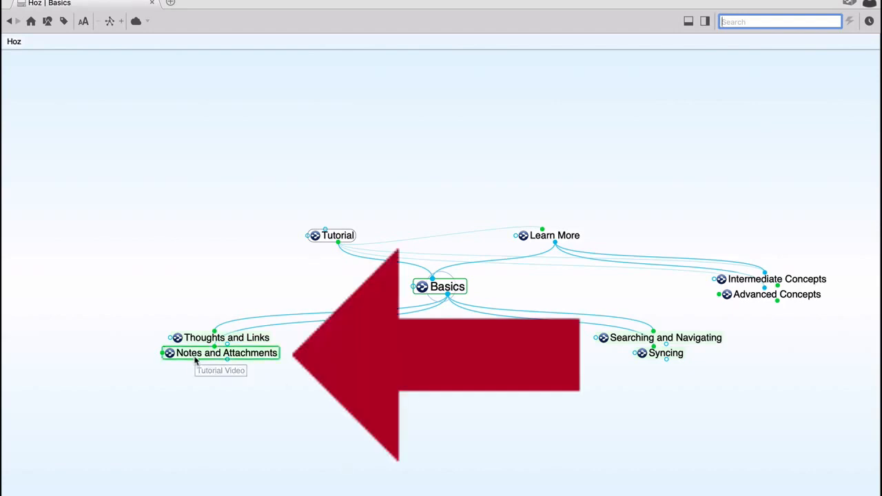
left_click(252, 360)
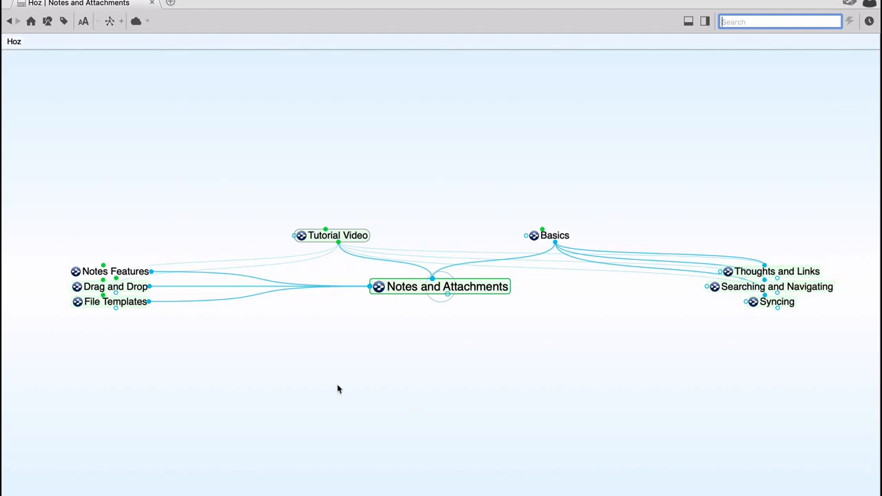
left_click(555, 236)
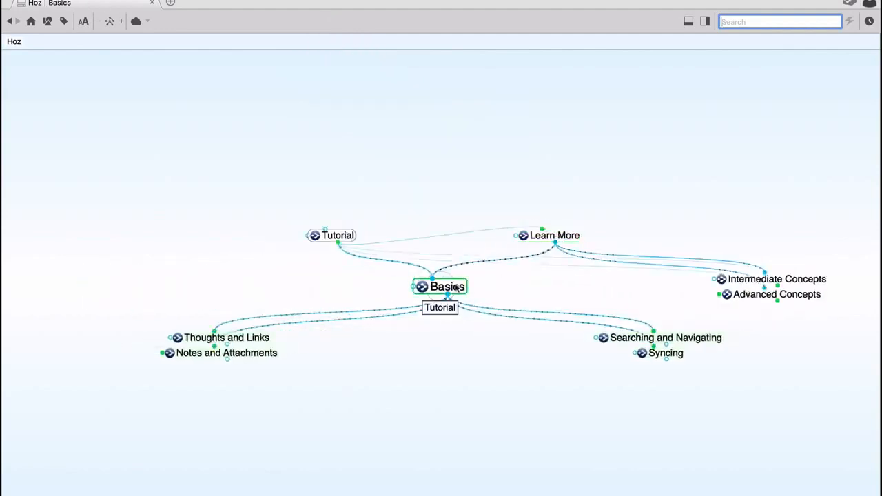
left_click(775, 302)
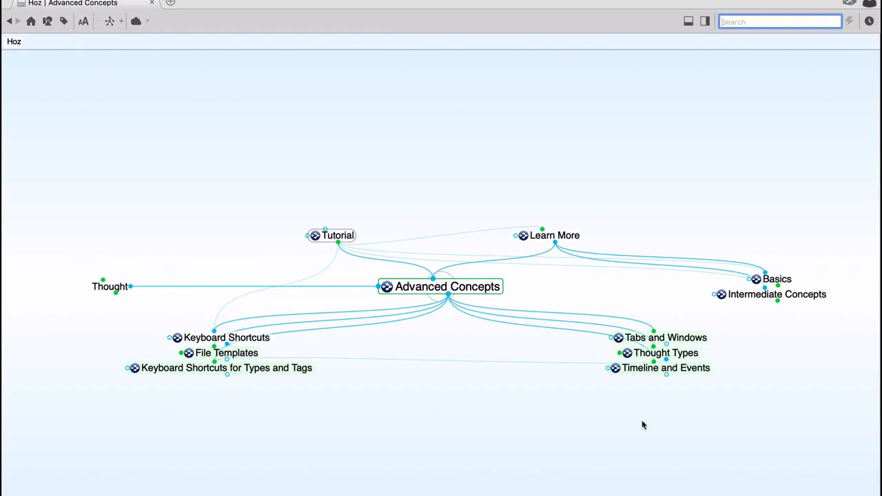
- Expand all thoughts around Advanced Concepts to show their related thoughts in the map
right_click(405, 149)
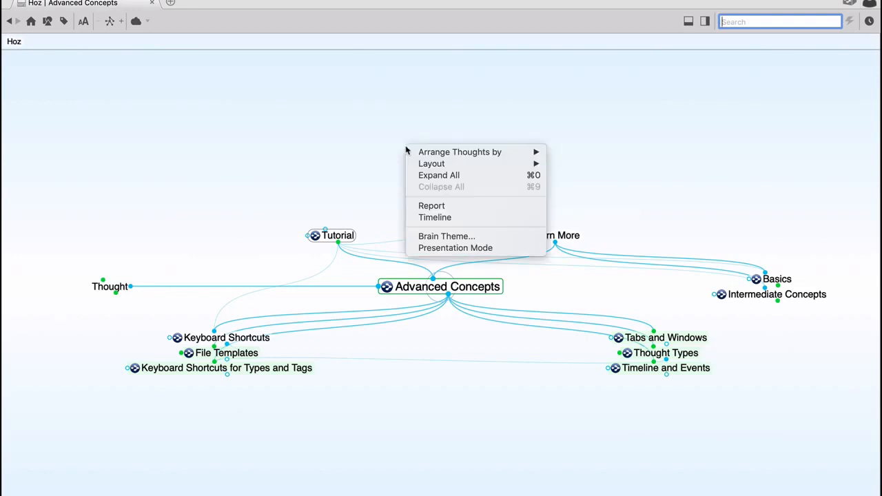
right_click(395, 164)
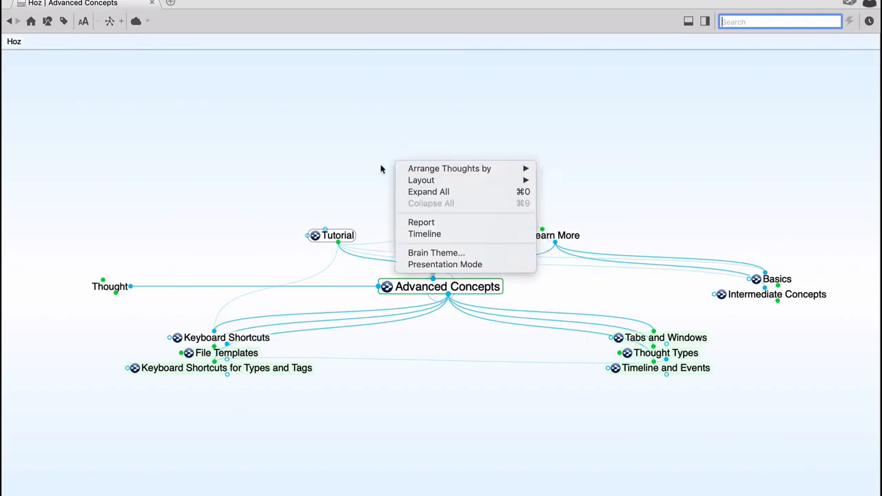
left_click(440, 197)
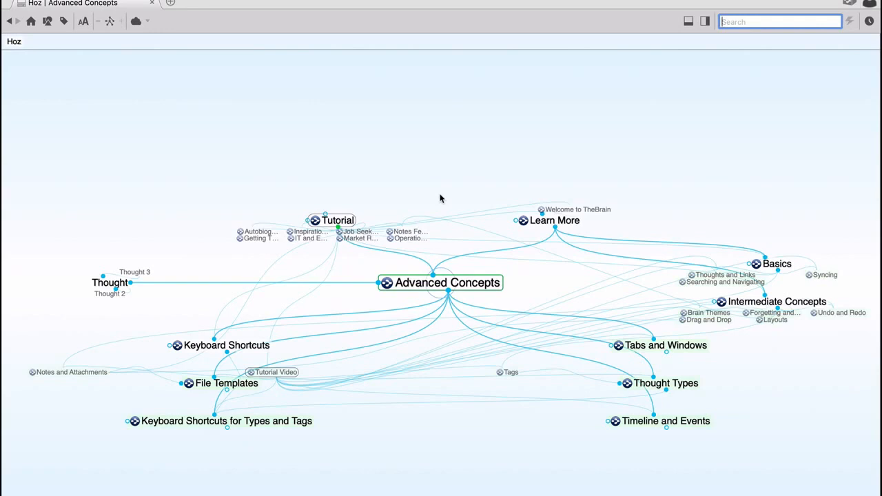
right_click(403, 131)
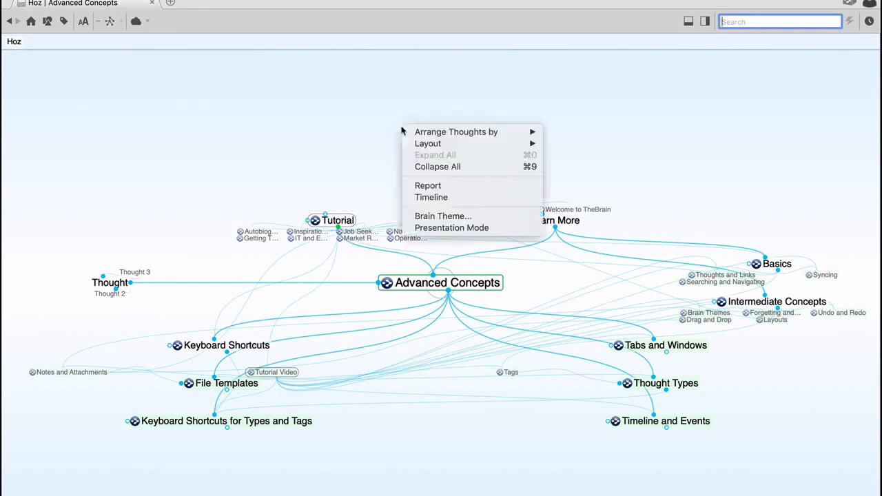
left_click(375, 163)
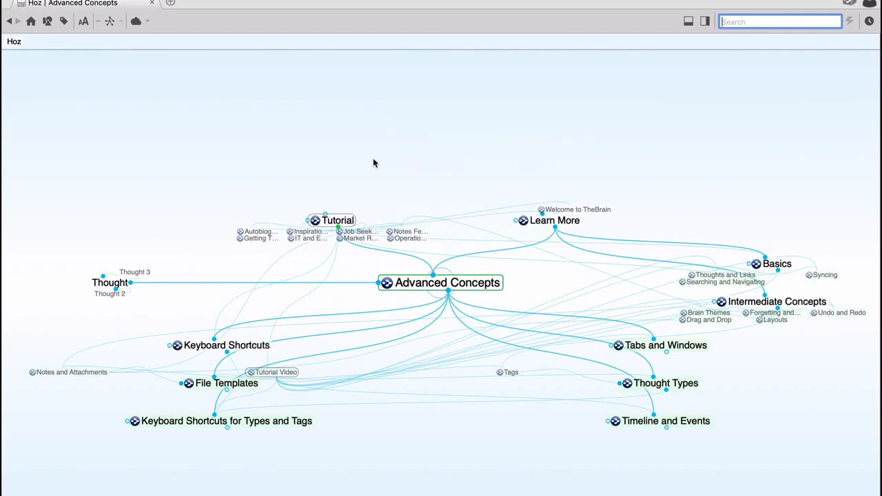
- Zoom in on the expanded map to enlarge Advanced Concepts and its surrounding thoughts
scroll(328, 262, "up", 5)
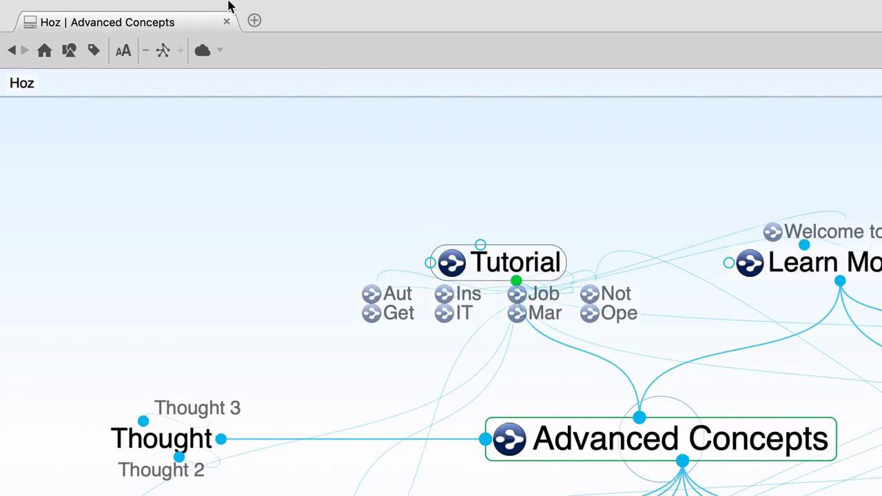
mouse_move(231, 8)
left_click(282, 11)
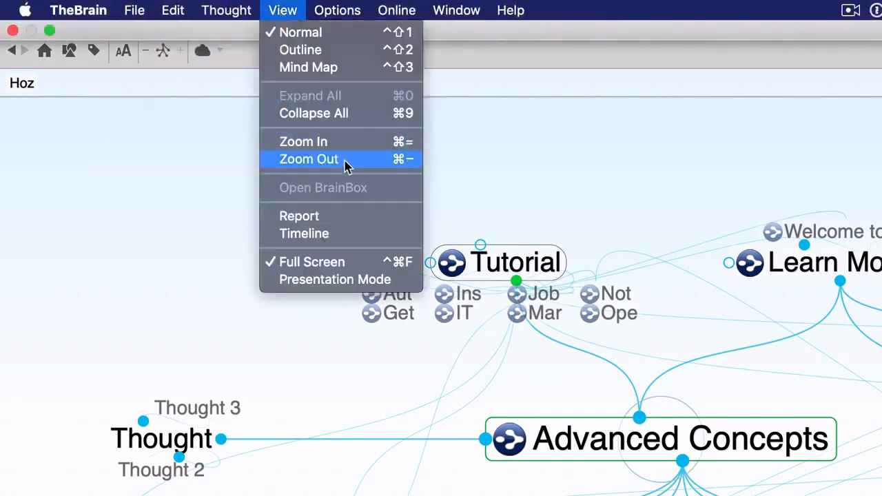
left_click(623, 197)
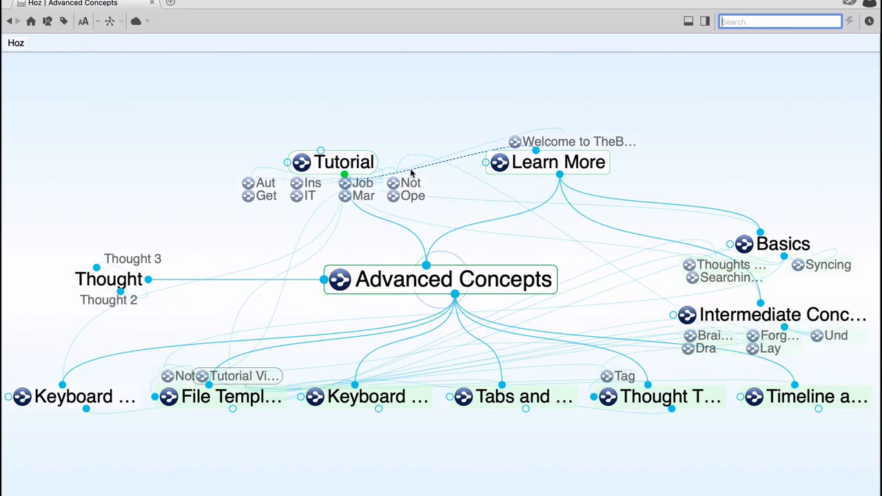
- Apply the Classic Dark Blue theme to the Brain and close the theme settings
right_click(382, 92)
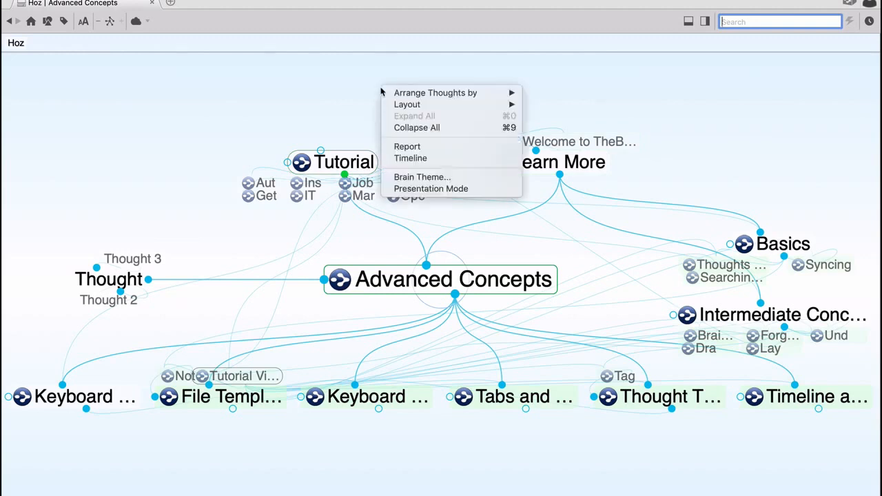
left_click(437, 179)
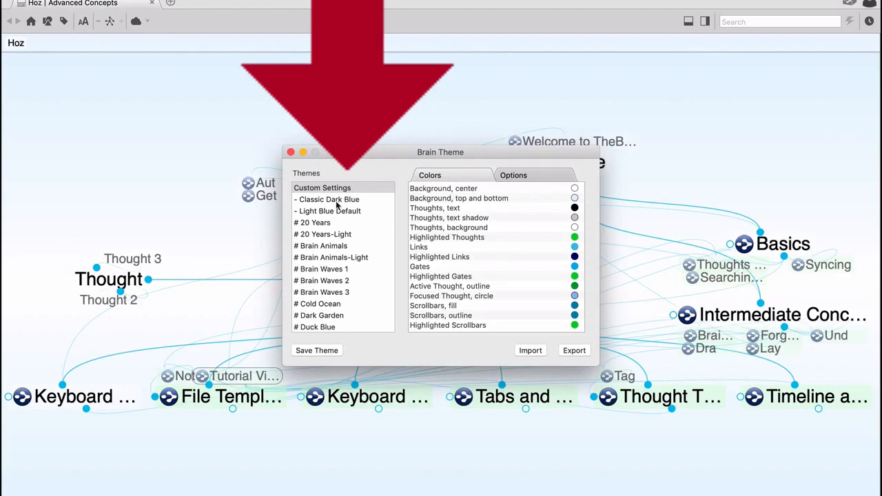
left_click(322, 200)
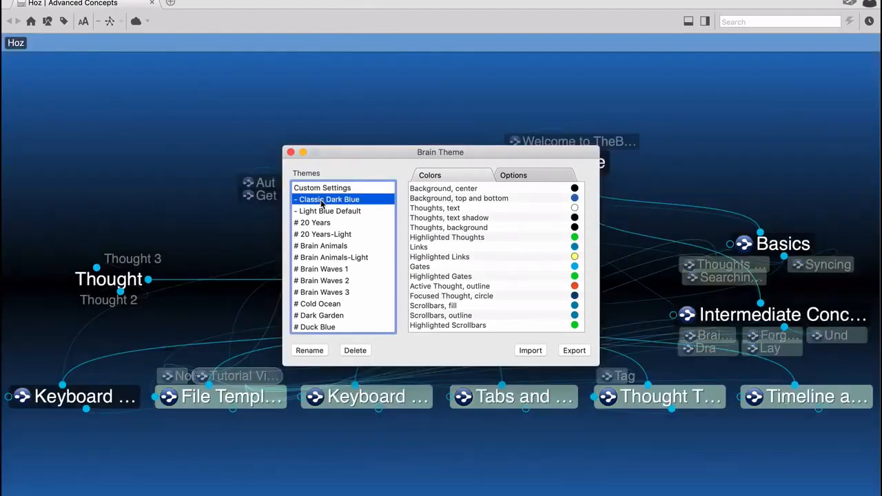
left_click(291, 152)
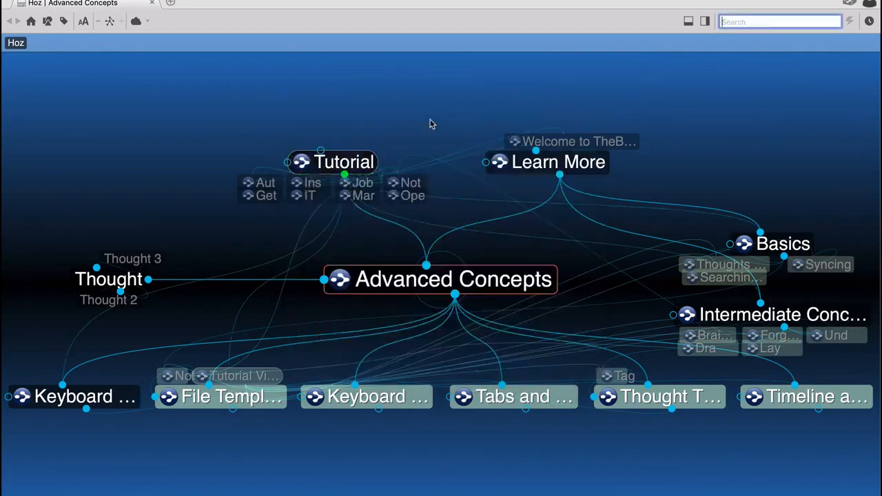
- Go through Learn More to Welcome to TheBrain and switch the map to Presentation Mode
left_click(548, 169)
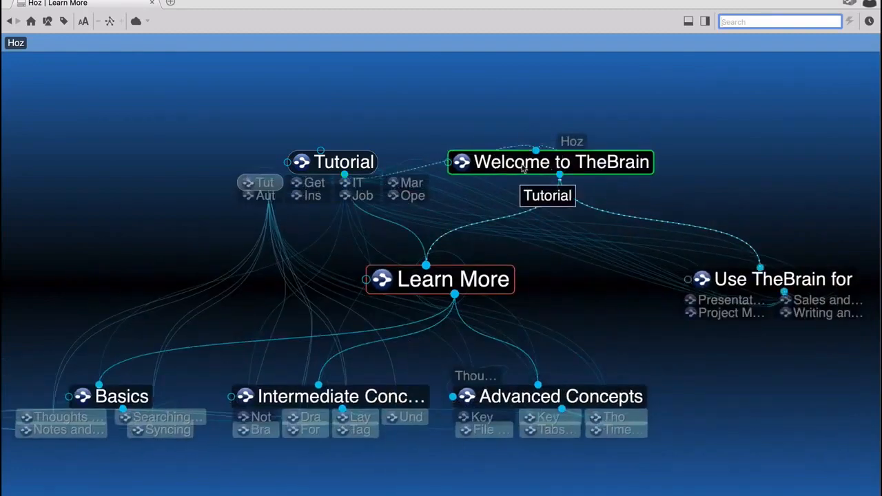
left_click(522, 169)
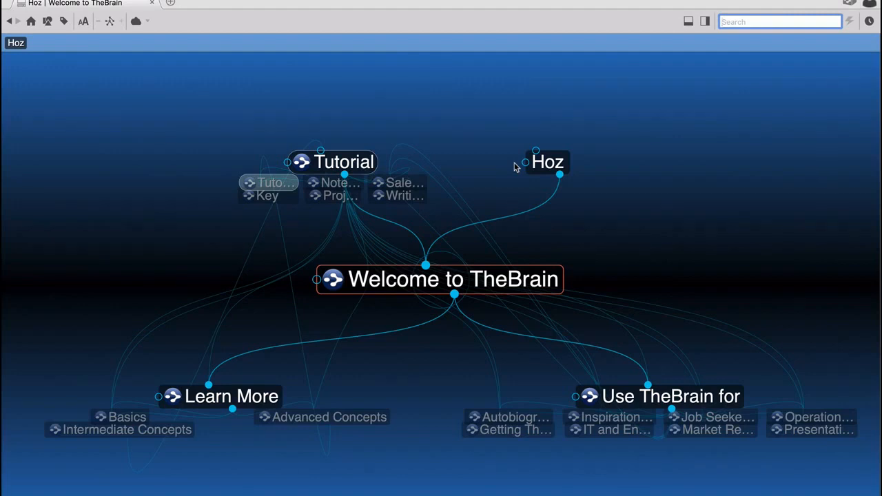
right_click(472, 105)
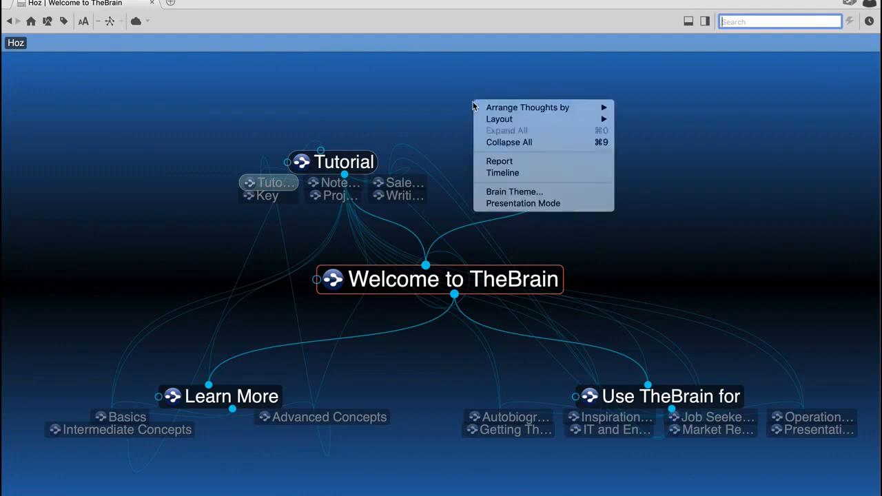
left_click(520, 204)
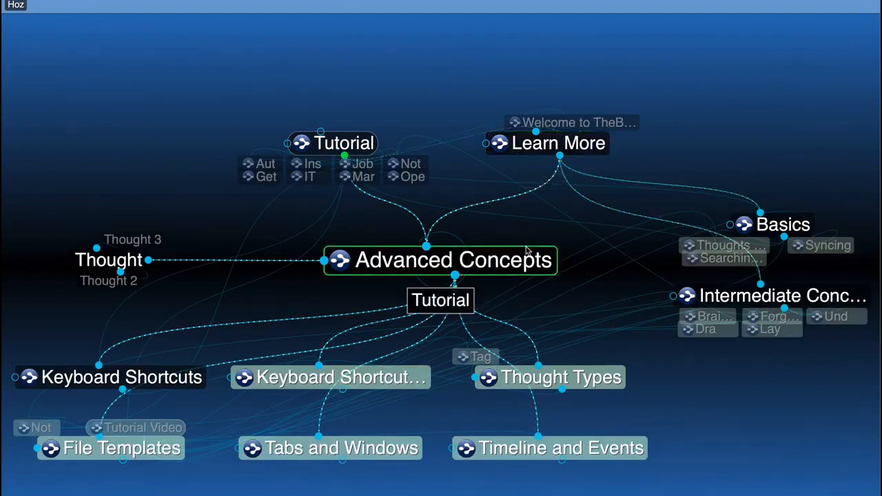
- Navigate from Advanced Concepts through Keyboard Shortcuts for Types and Tags, Tutorial Video, Job Seekers and HR, and Use TheBrain for to Welcome to TheBrain
left_click(364, 382)
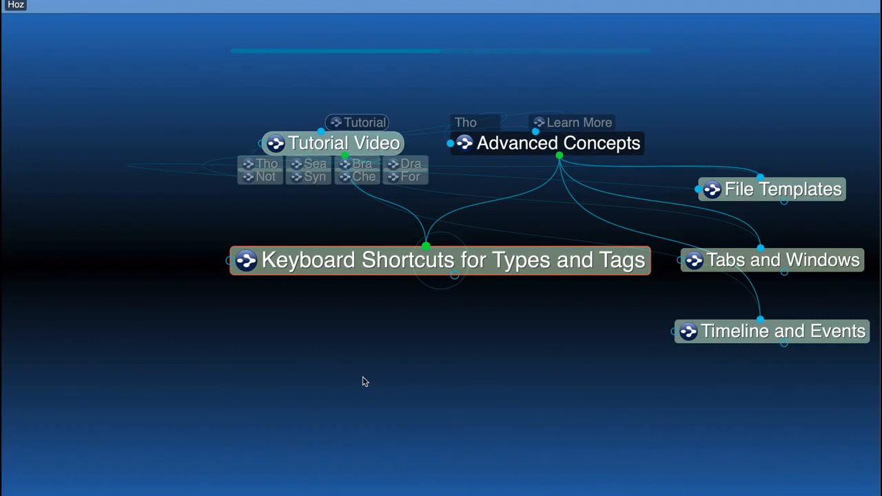
left_click(329, 146)
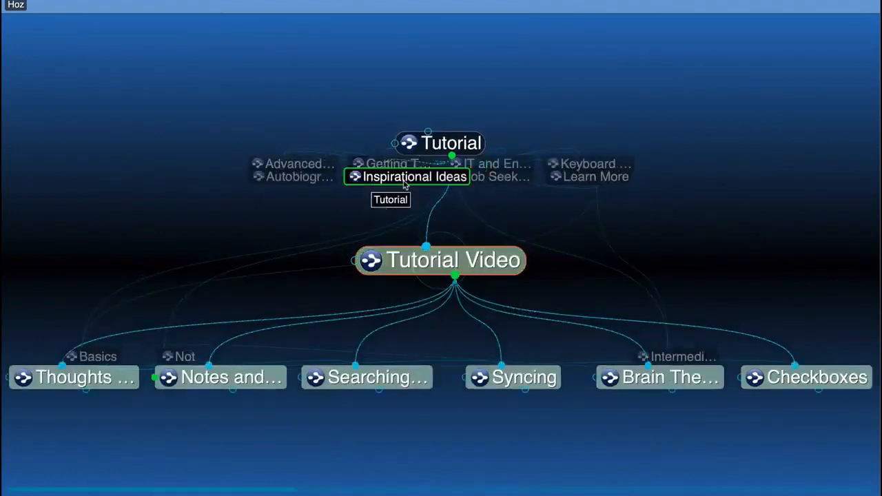
left_click(492, 180)
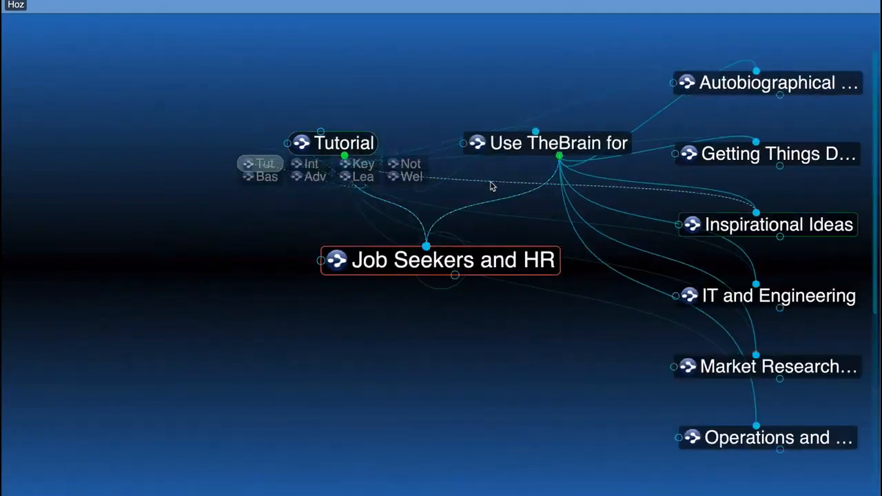
left_click(536, 143)
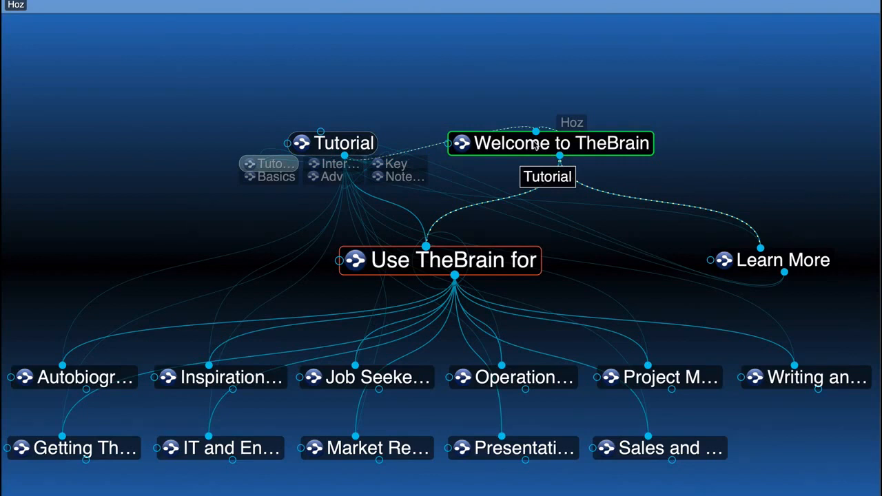
left_click(535, 144)
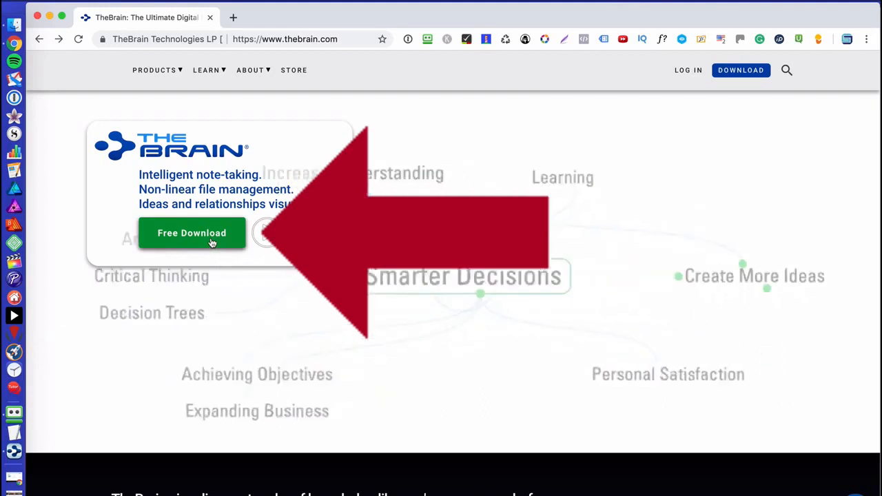
- Open the store page on TheBrain's website in the browser and review the Pro plans down to the Free Edition
left_click(299, 71)
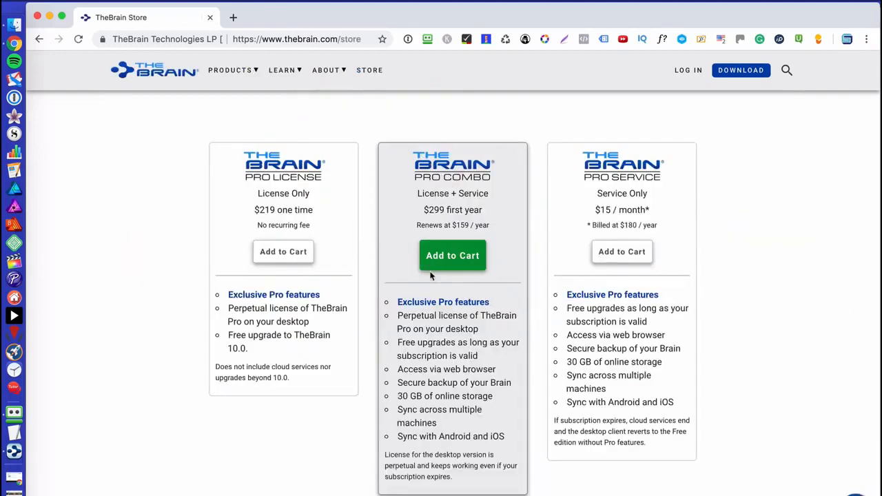
scroll(385, 320, "down", 2)
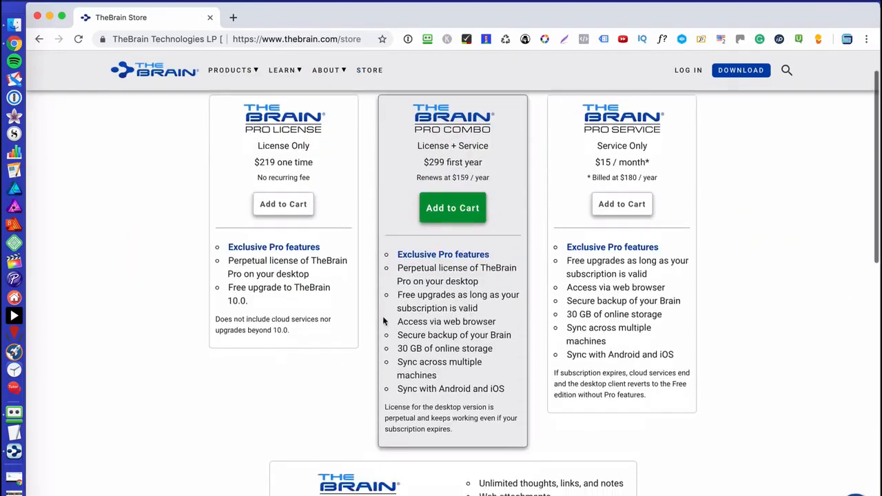
scroll(384, 322, "down", 5)
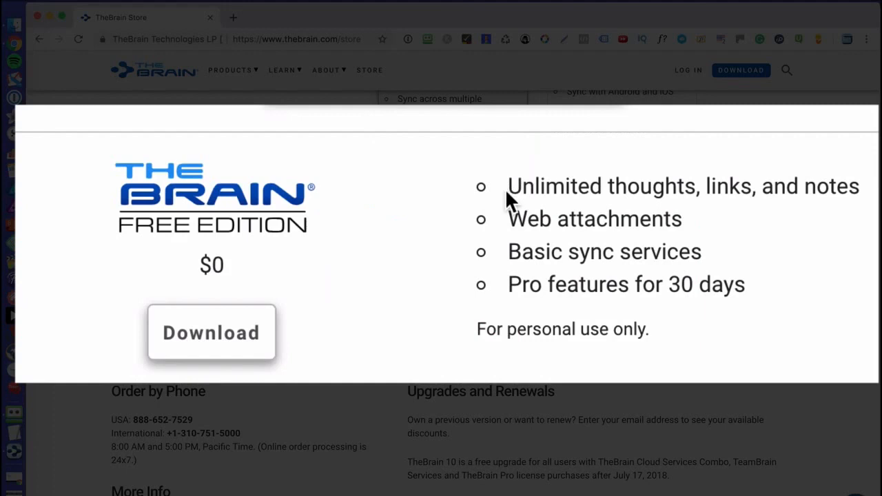
- Examine the Free Edition's feature list, including the thought, attachment, sync and Pro trial terms
left_click_drag(480, 220, 551, 216)
left_click_drag(683, 178, 870, 187)
left_click_drag(513, 219, 686, 223)
left_click(506, 260)
left_click_drag(506, 262, 719, 258)
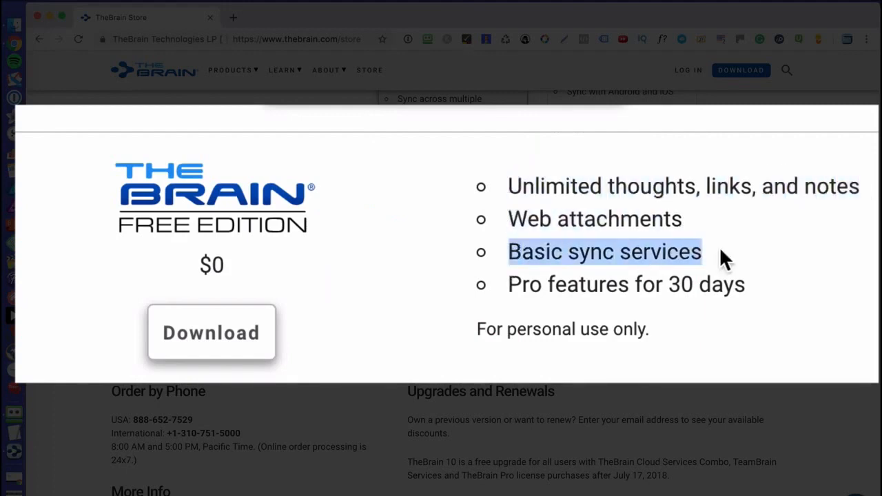
left_click_drag(504, 284, 778, 324)
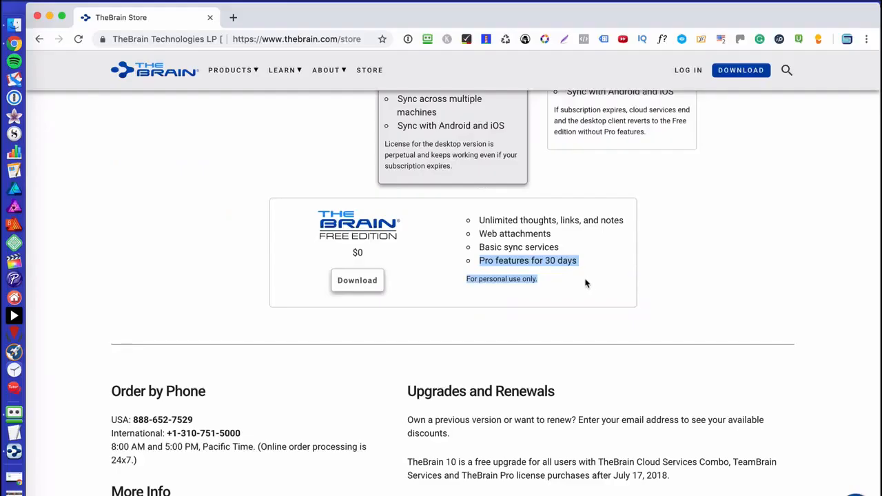
left_click(771, 327)
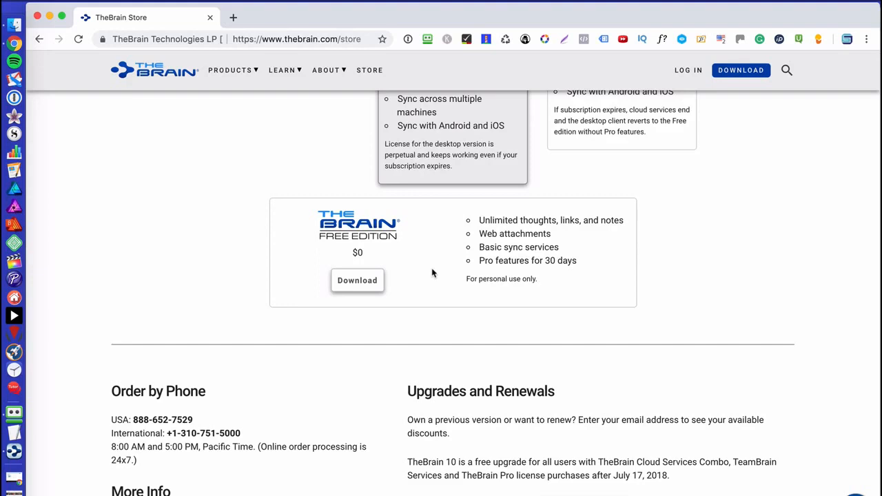
scroll(433, 274, "up", 2)
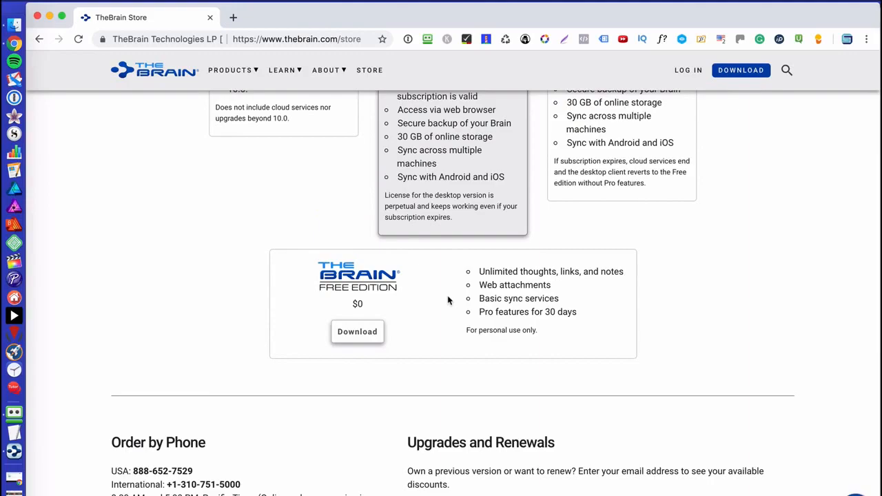